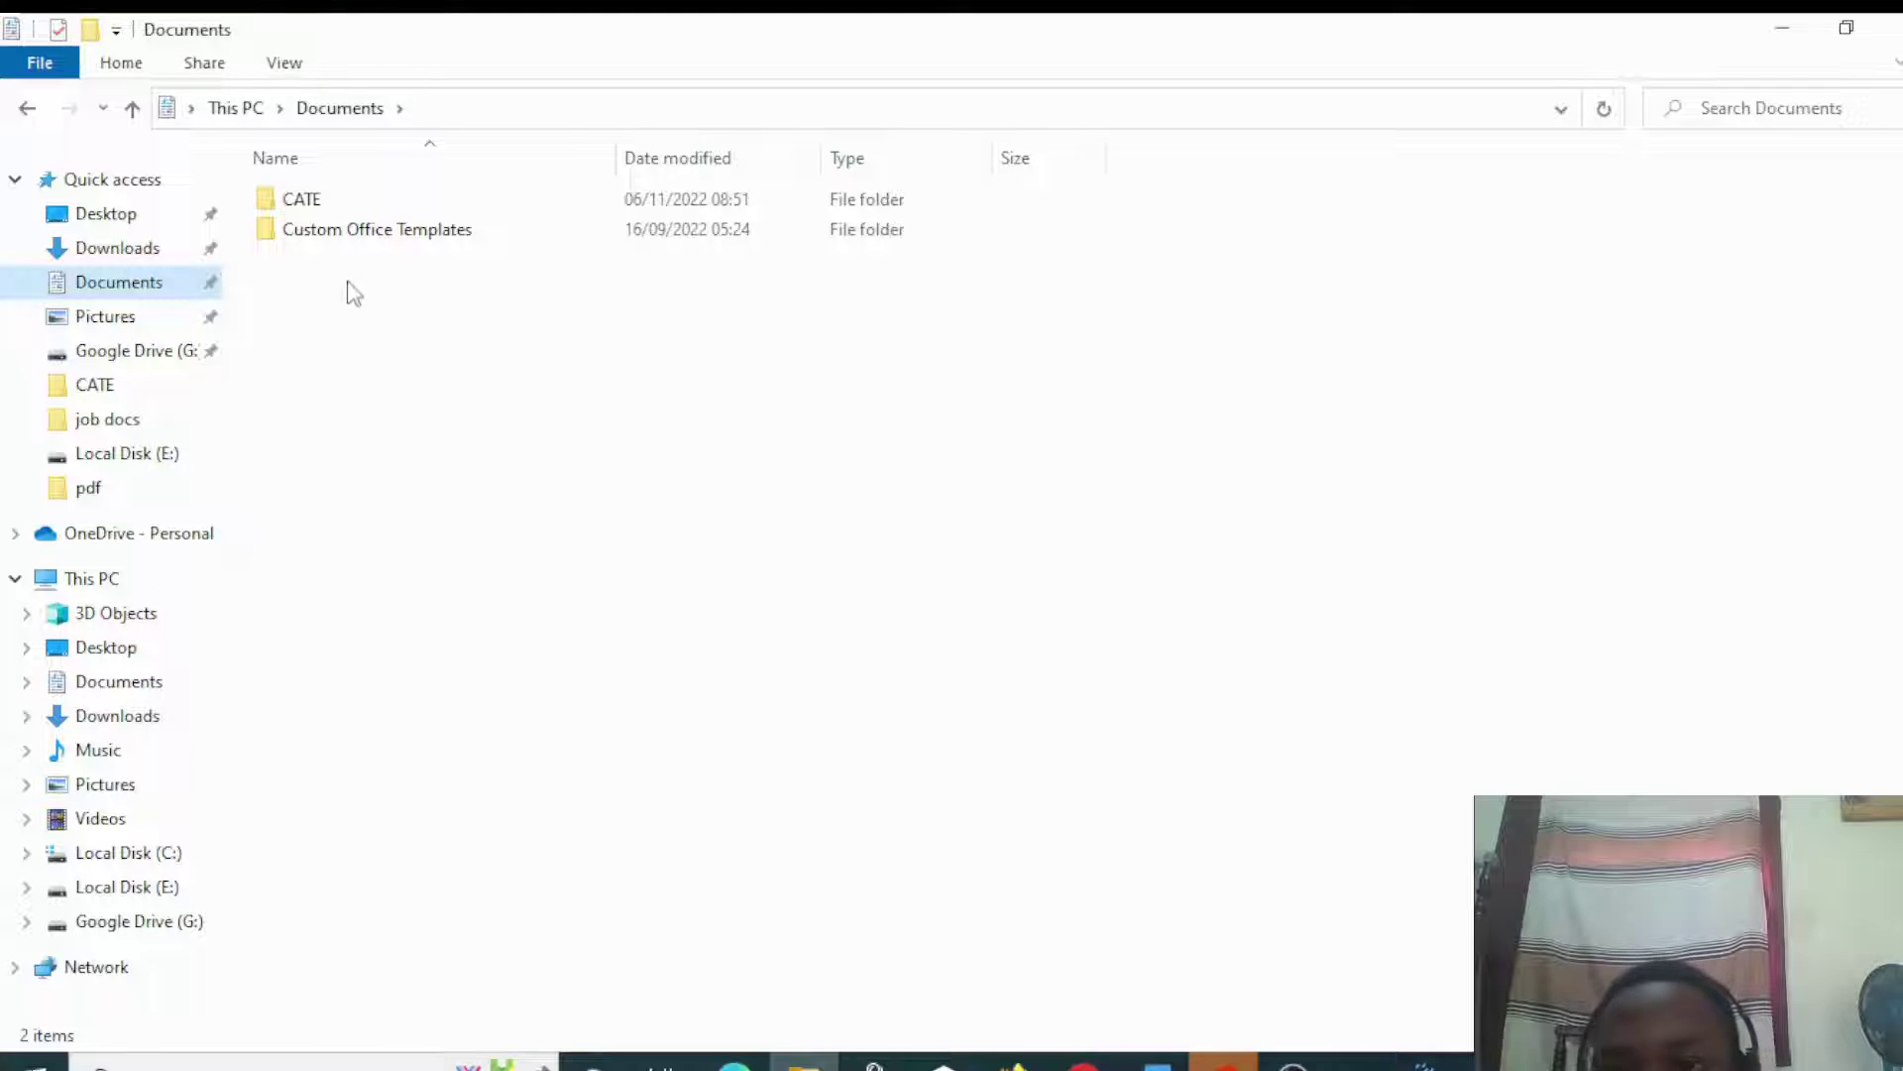
Step: In the CATE folder, try deleting the old Word CV file; it fails because the file is in use
{"action": "double_click", "coordinate": [297, 199]}
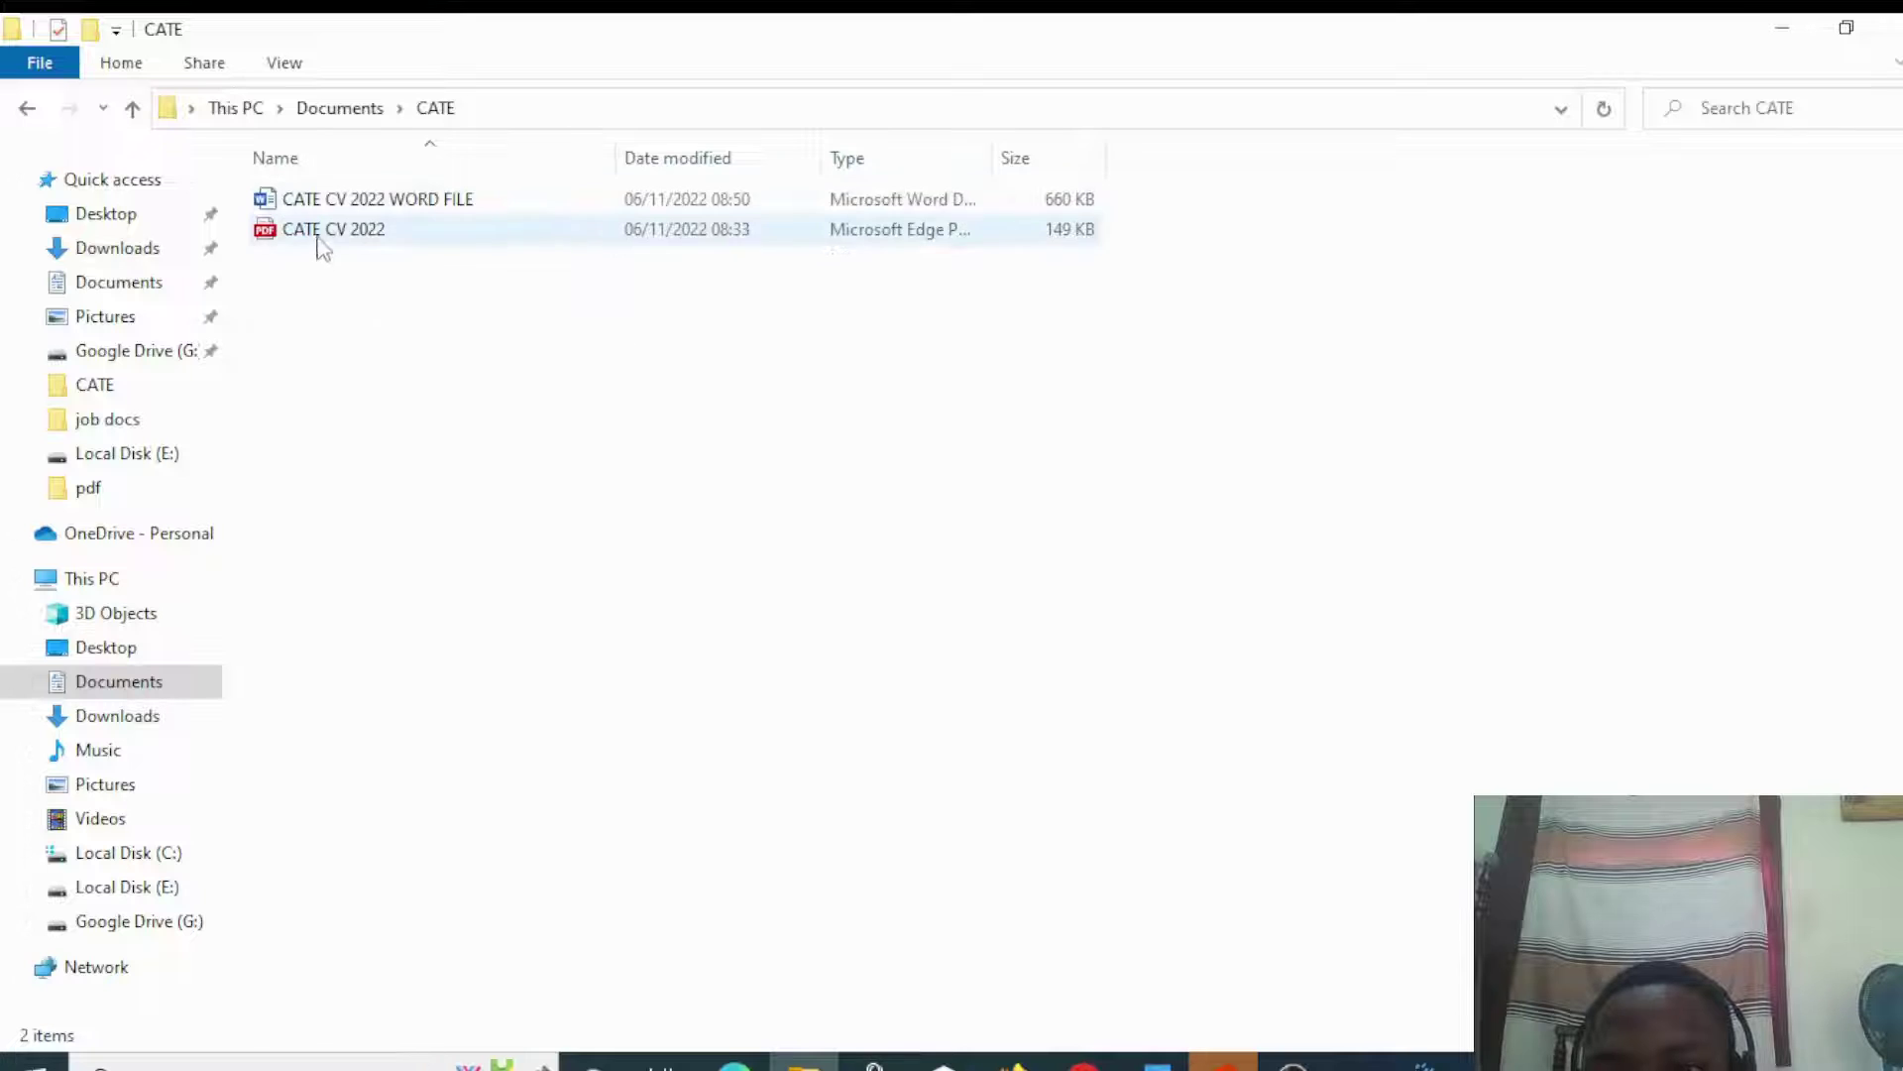
{"action": "right_click", "coordinate": [366, 210]}
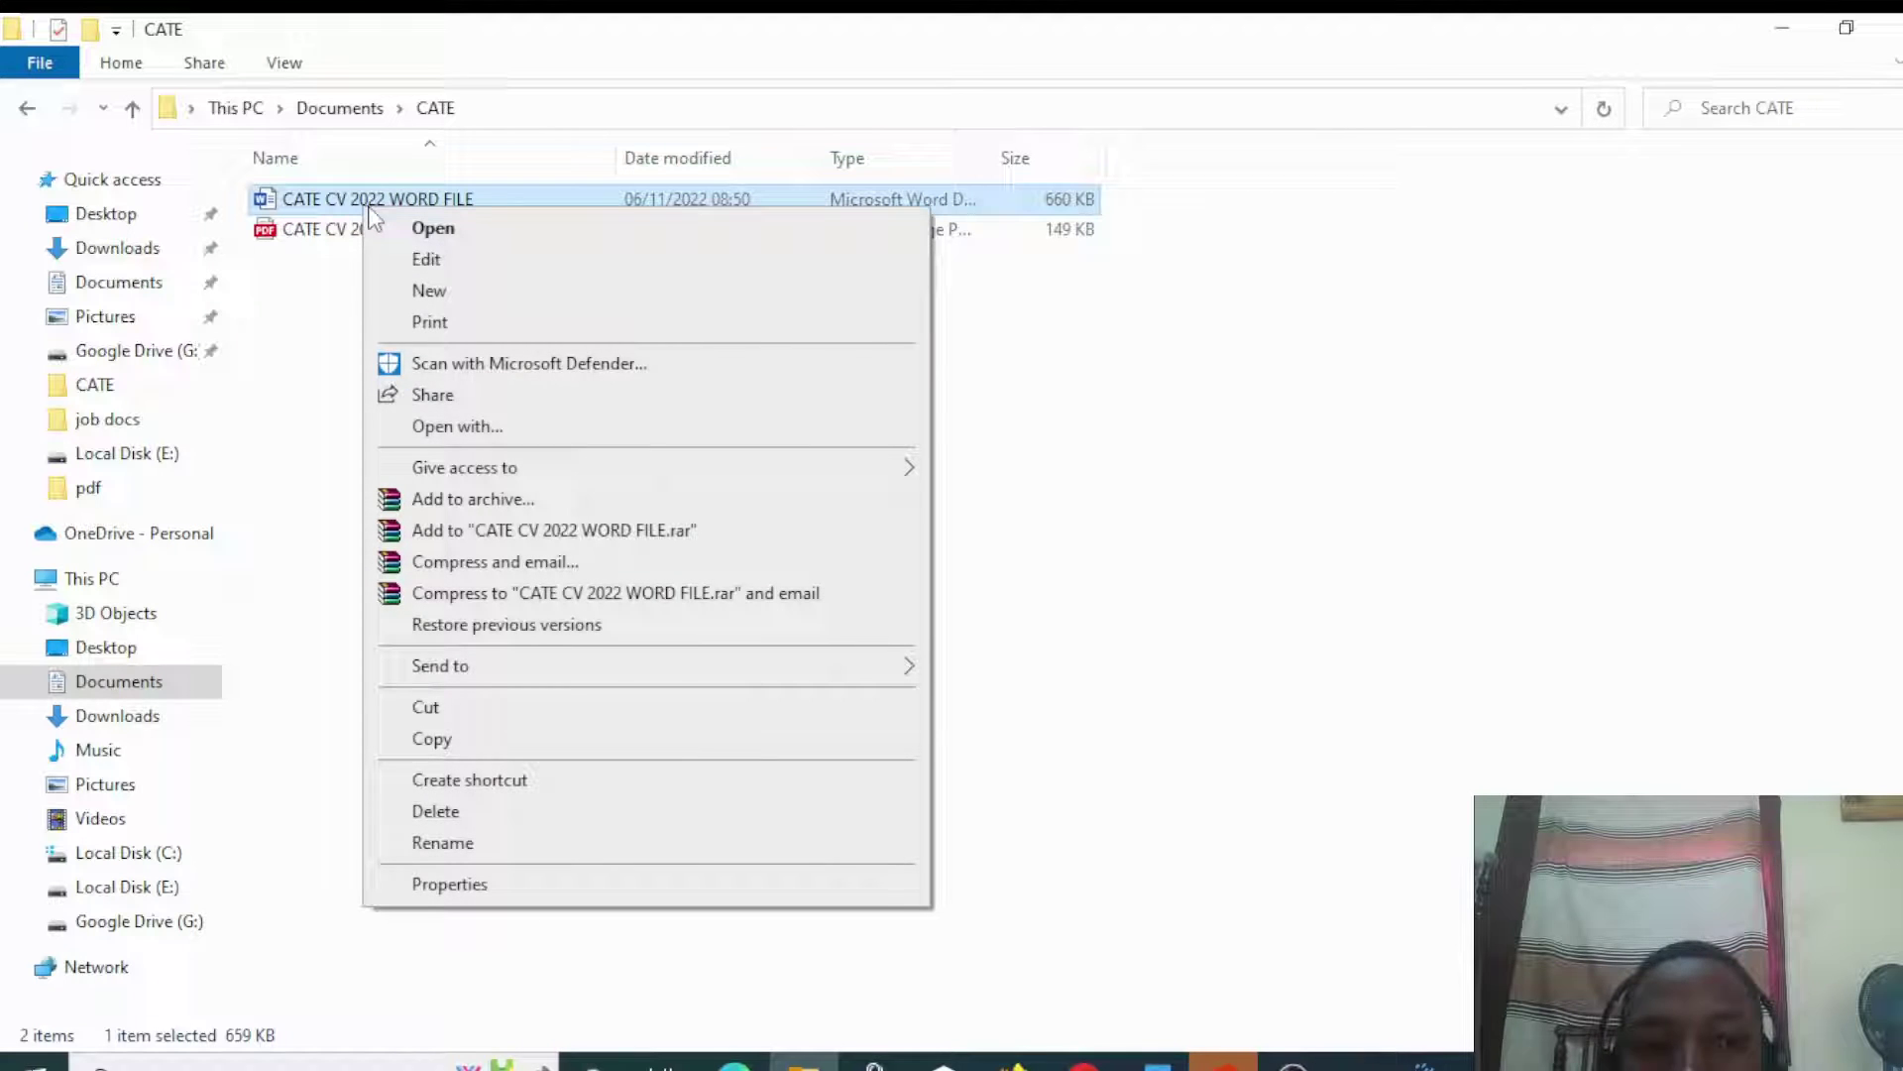
{"action": "left_click", "coordinate": [434, 808]}
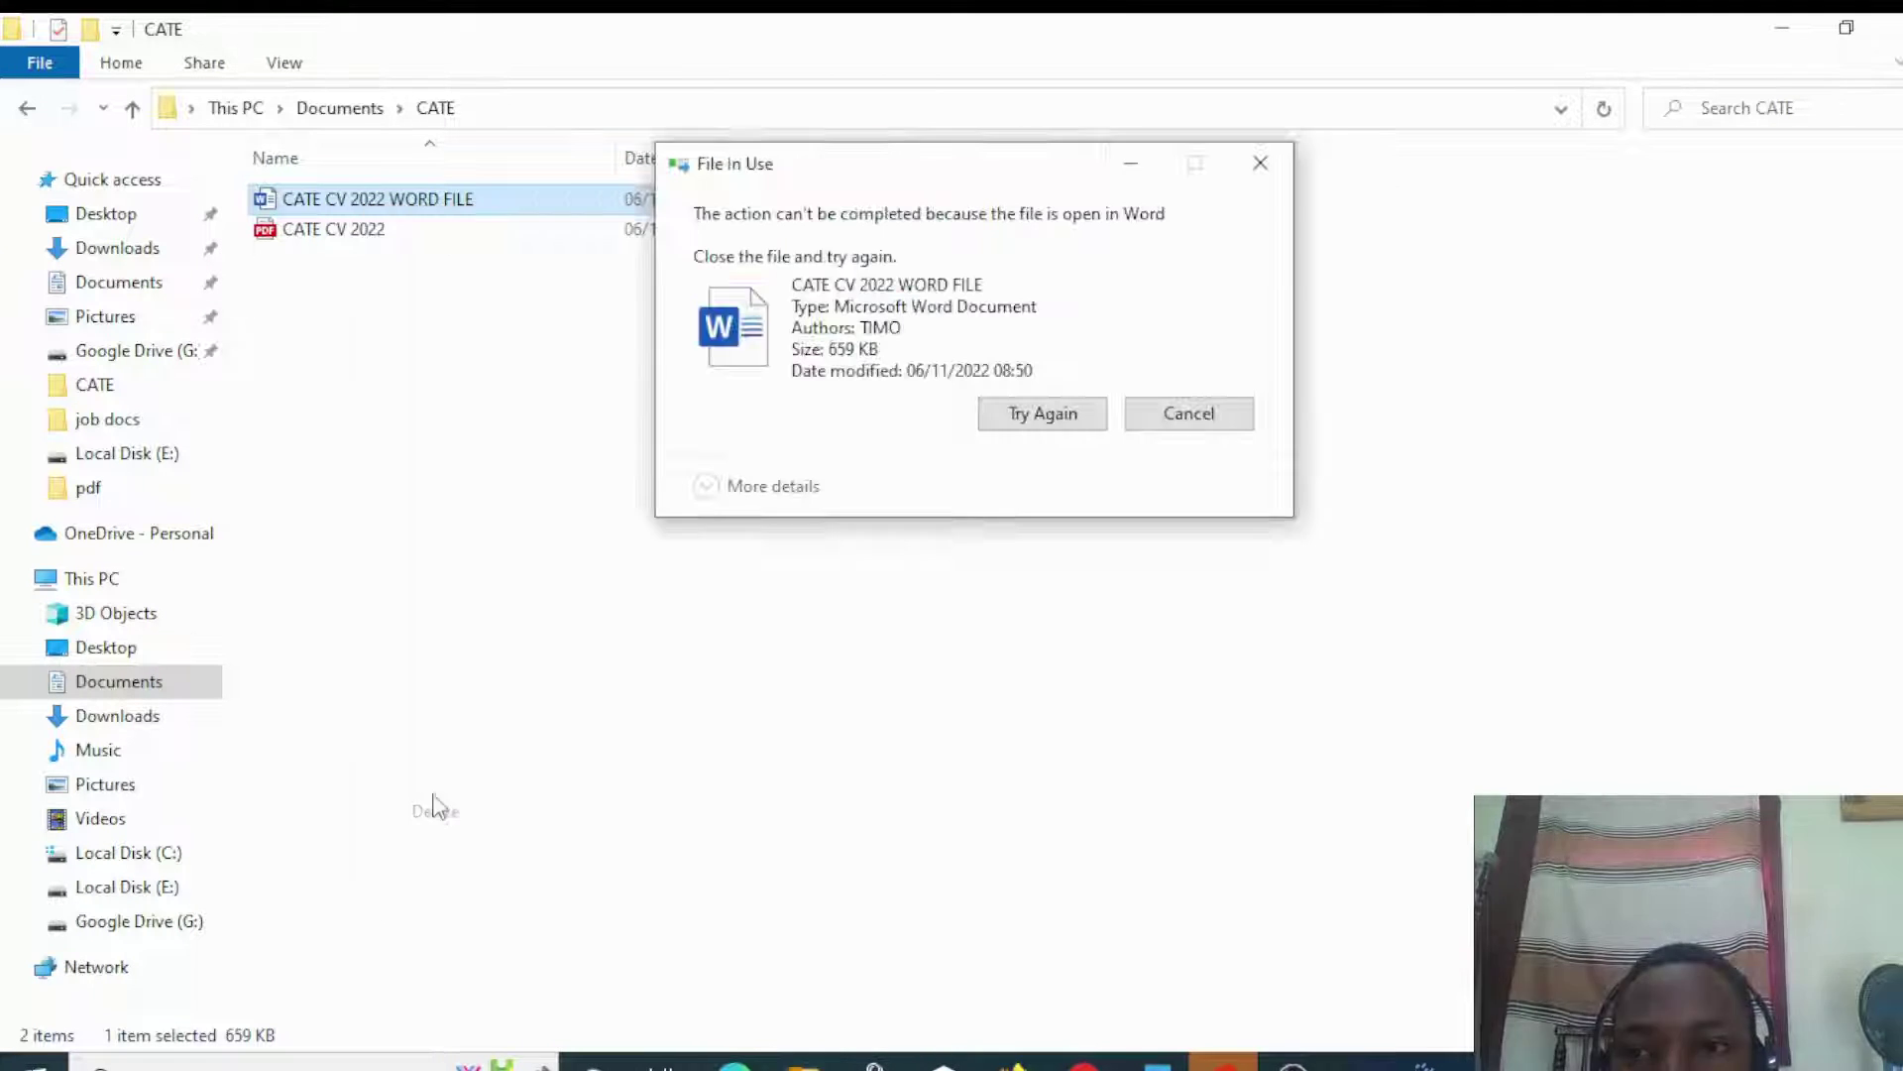
{"action": "left_click", "coordinate": [1036, 421]}
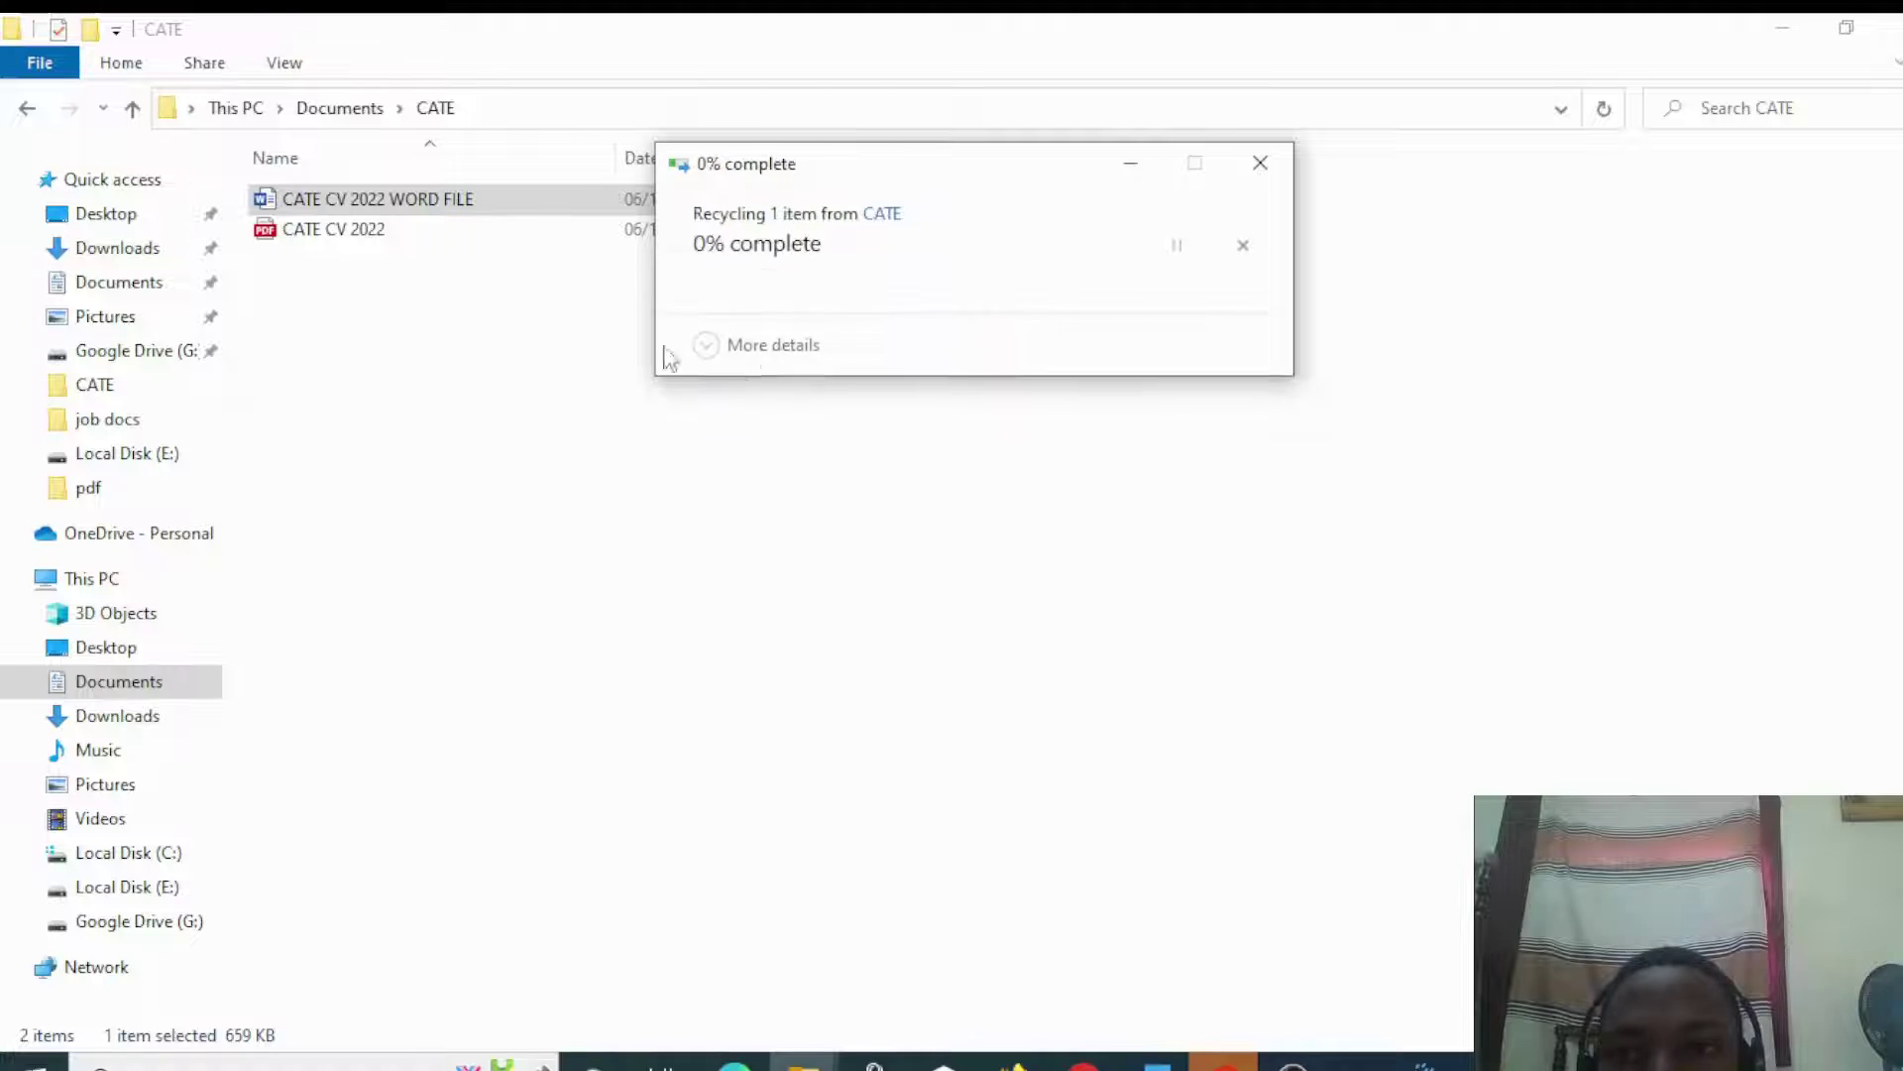
{"action": "left_click", "coordinate": [1260, 163]}
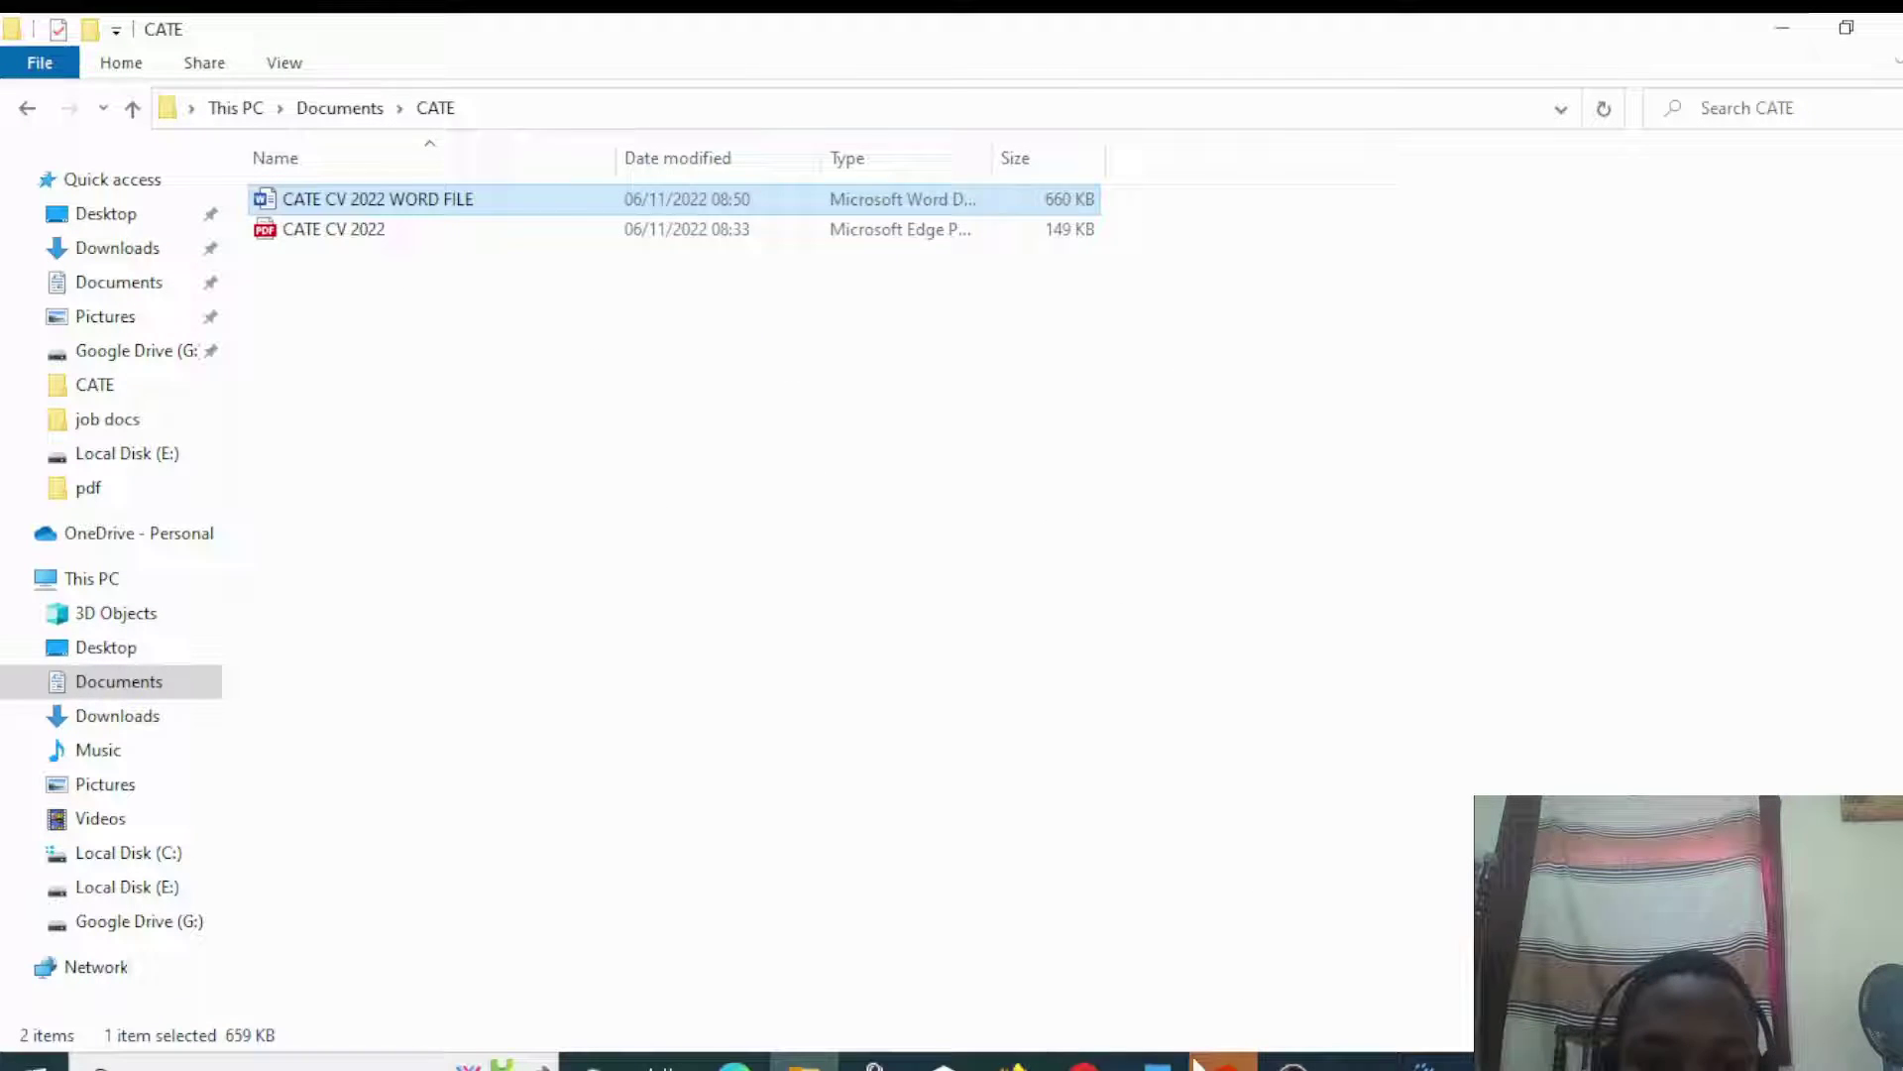
Step: Close Word from the taskbar, then delete CATE CV 2022 WORD FILE
{"action": "right_click", "coordinate": [1158, 1061]}
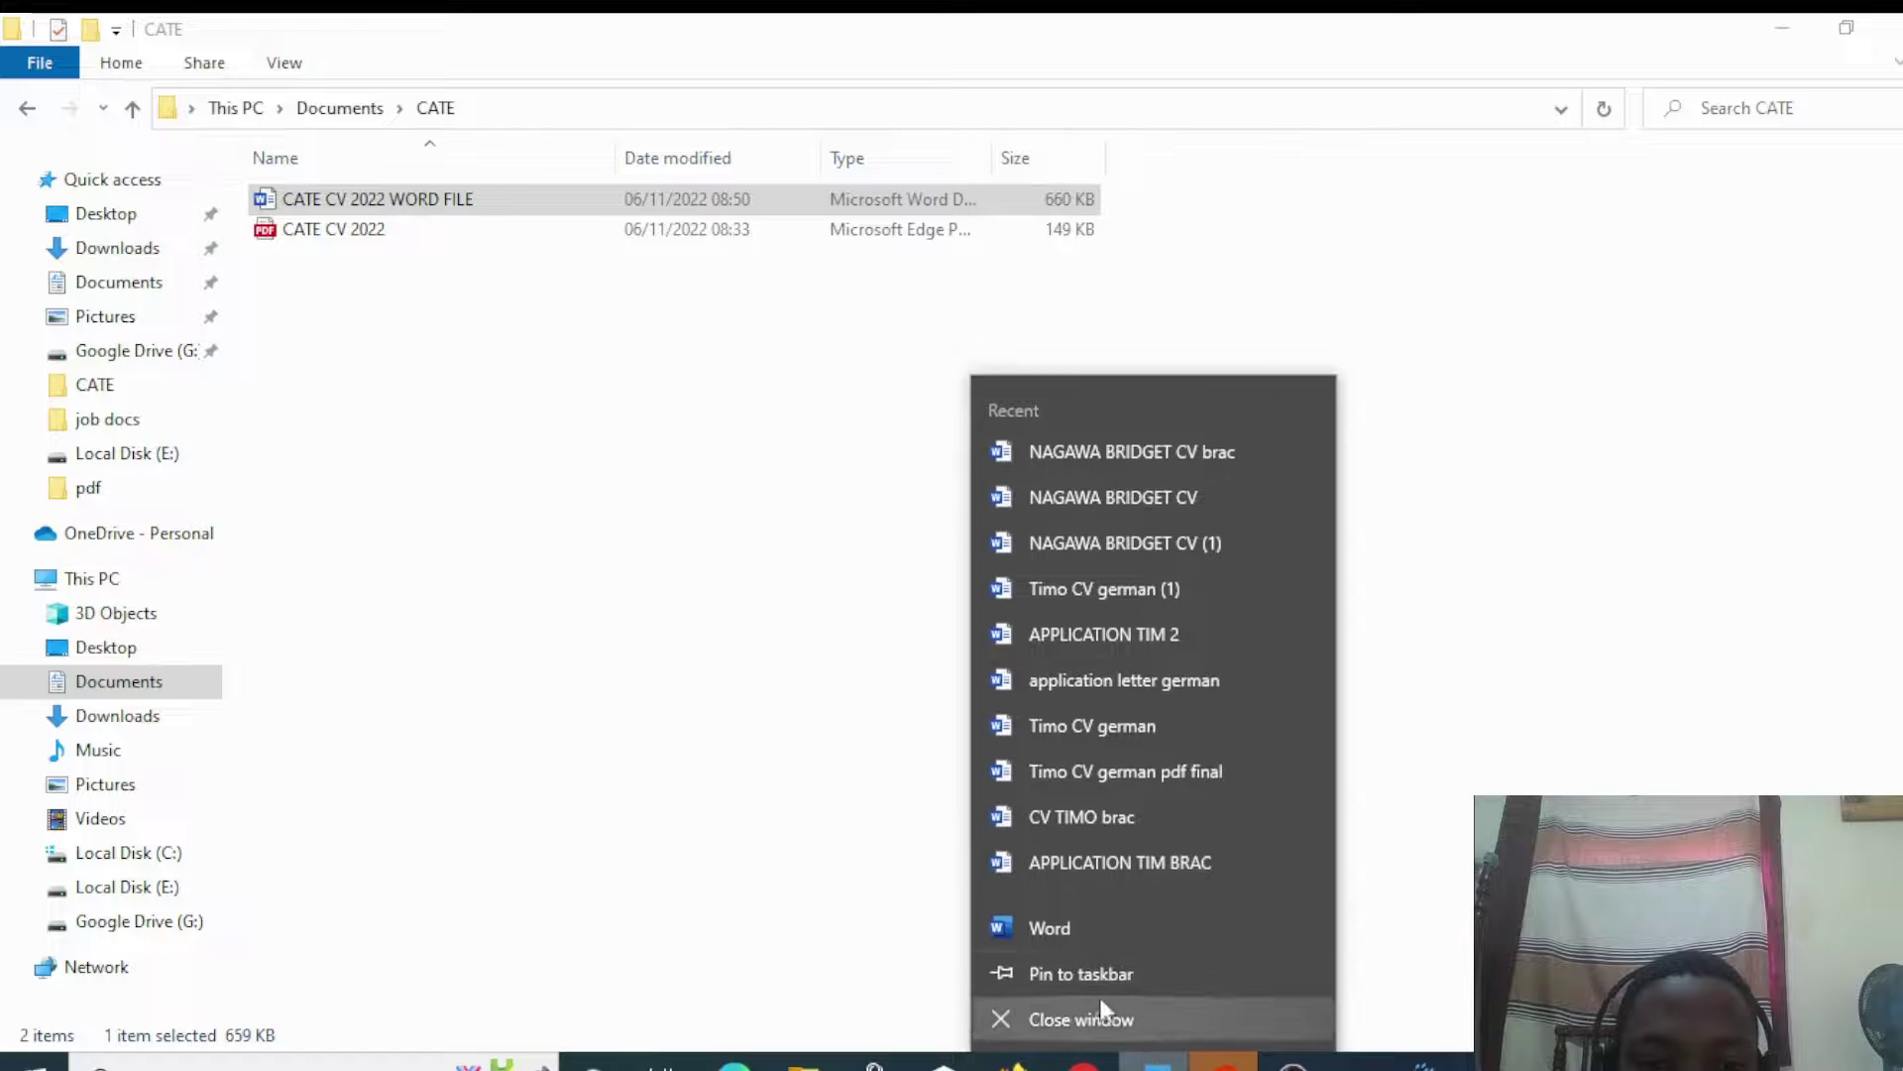
{"action": "left_click", "coordinate": [1094, 1019]}
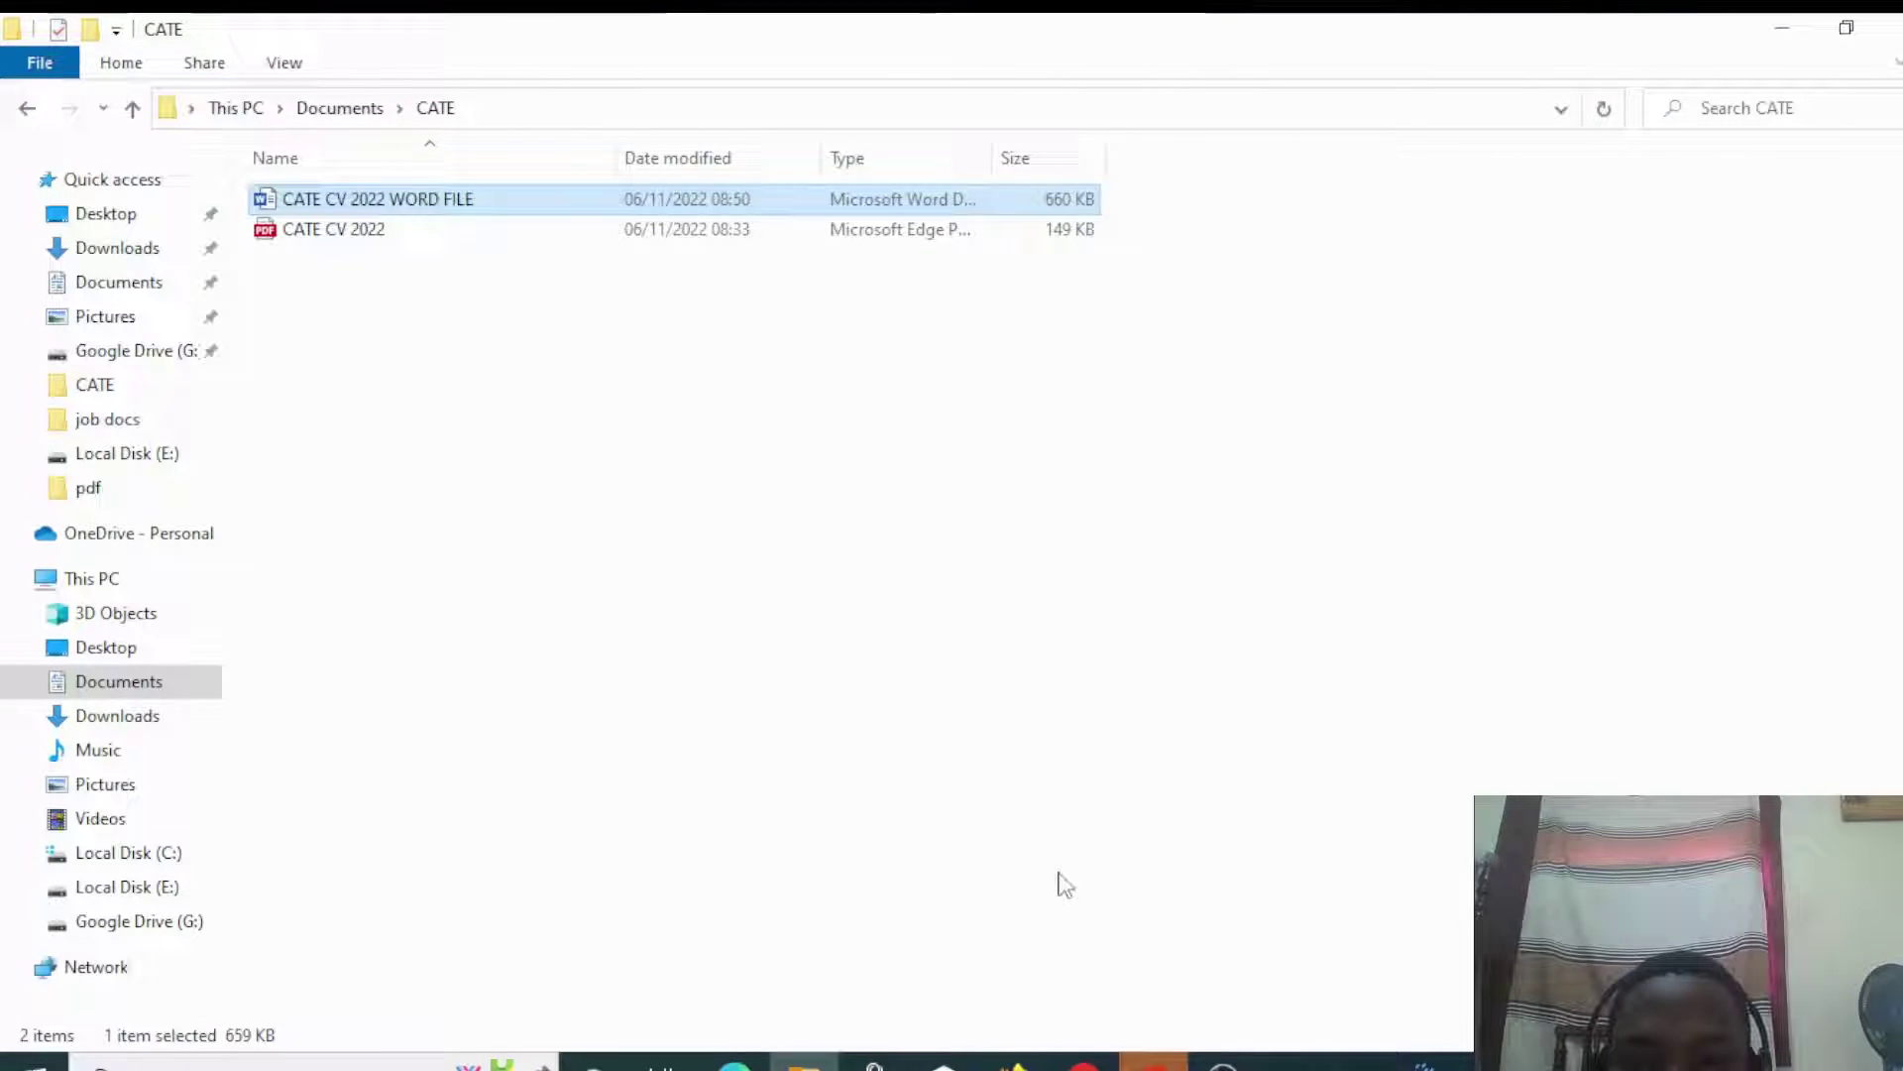
{"action": "right_click", "coordinate": [458, 202]}
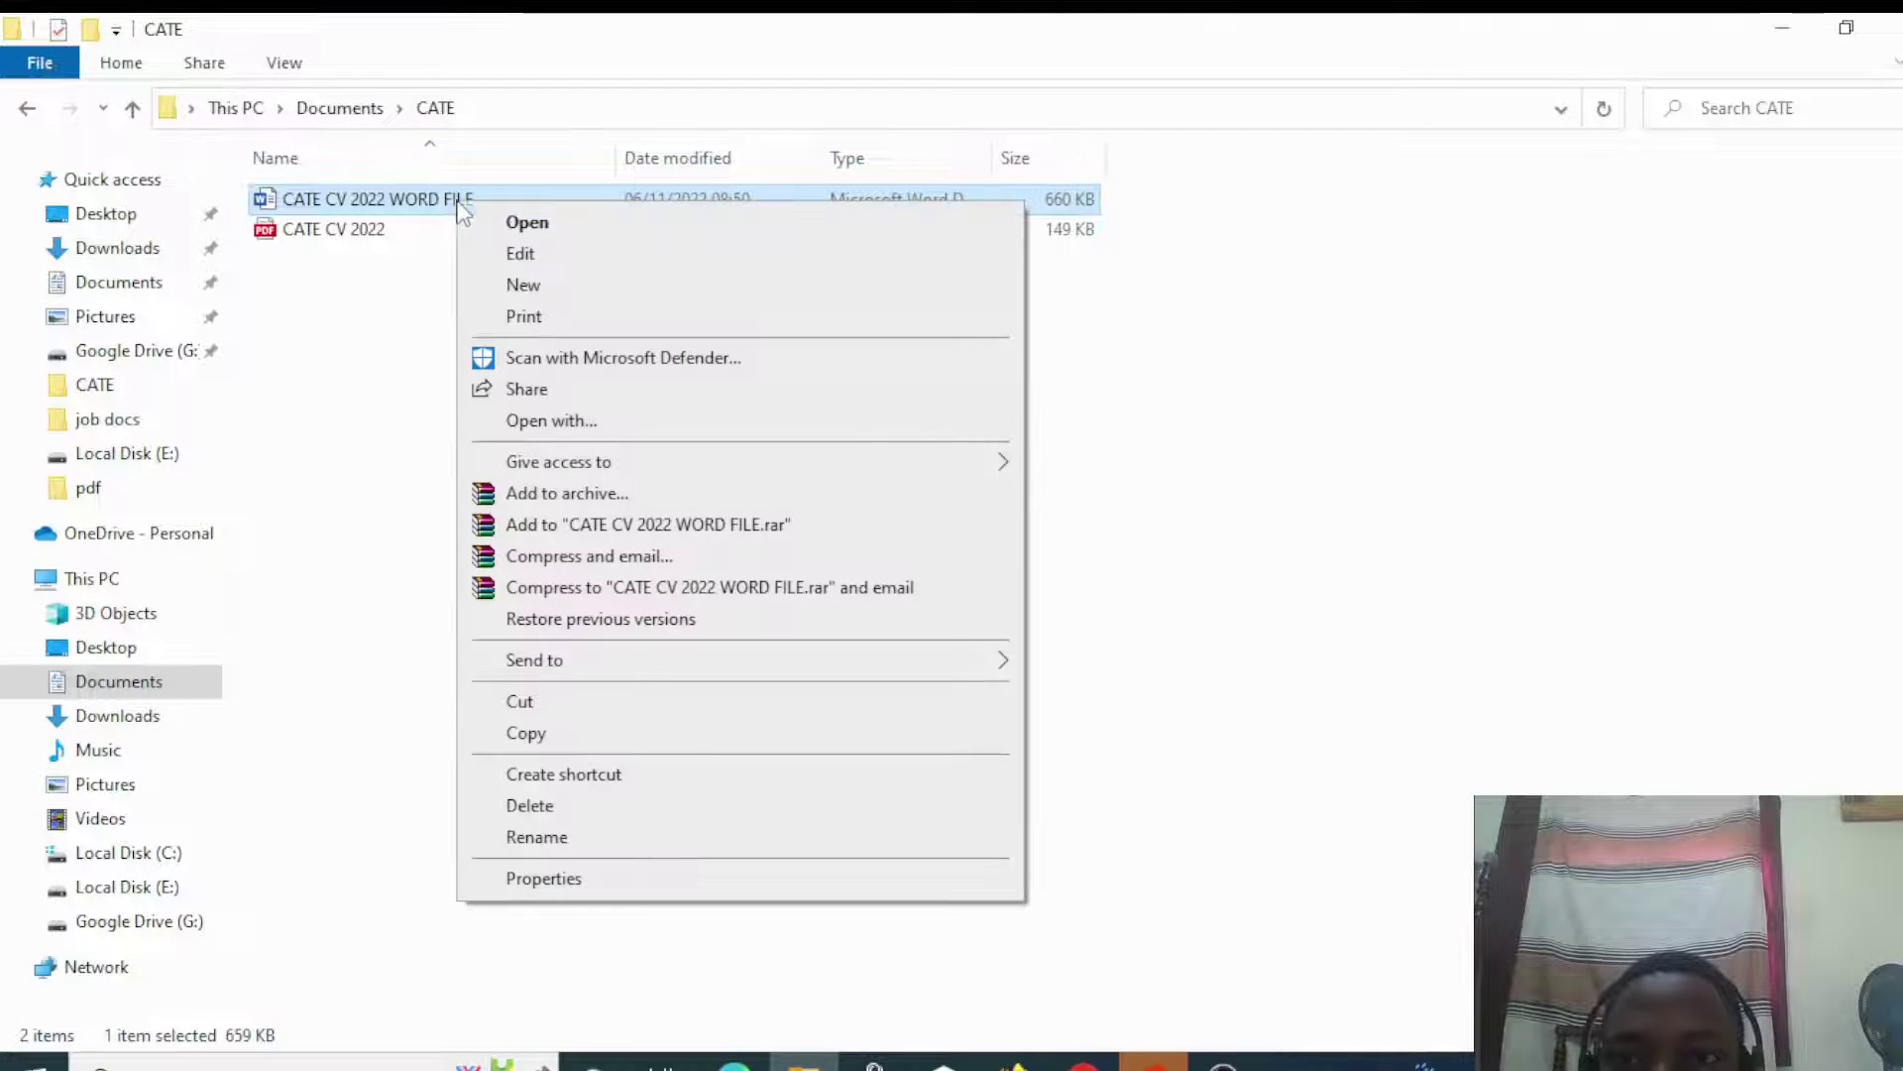
{"action": "left_click", "coordinate": [561, 805]}
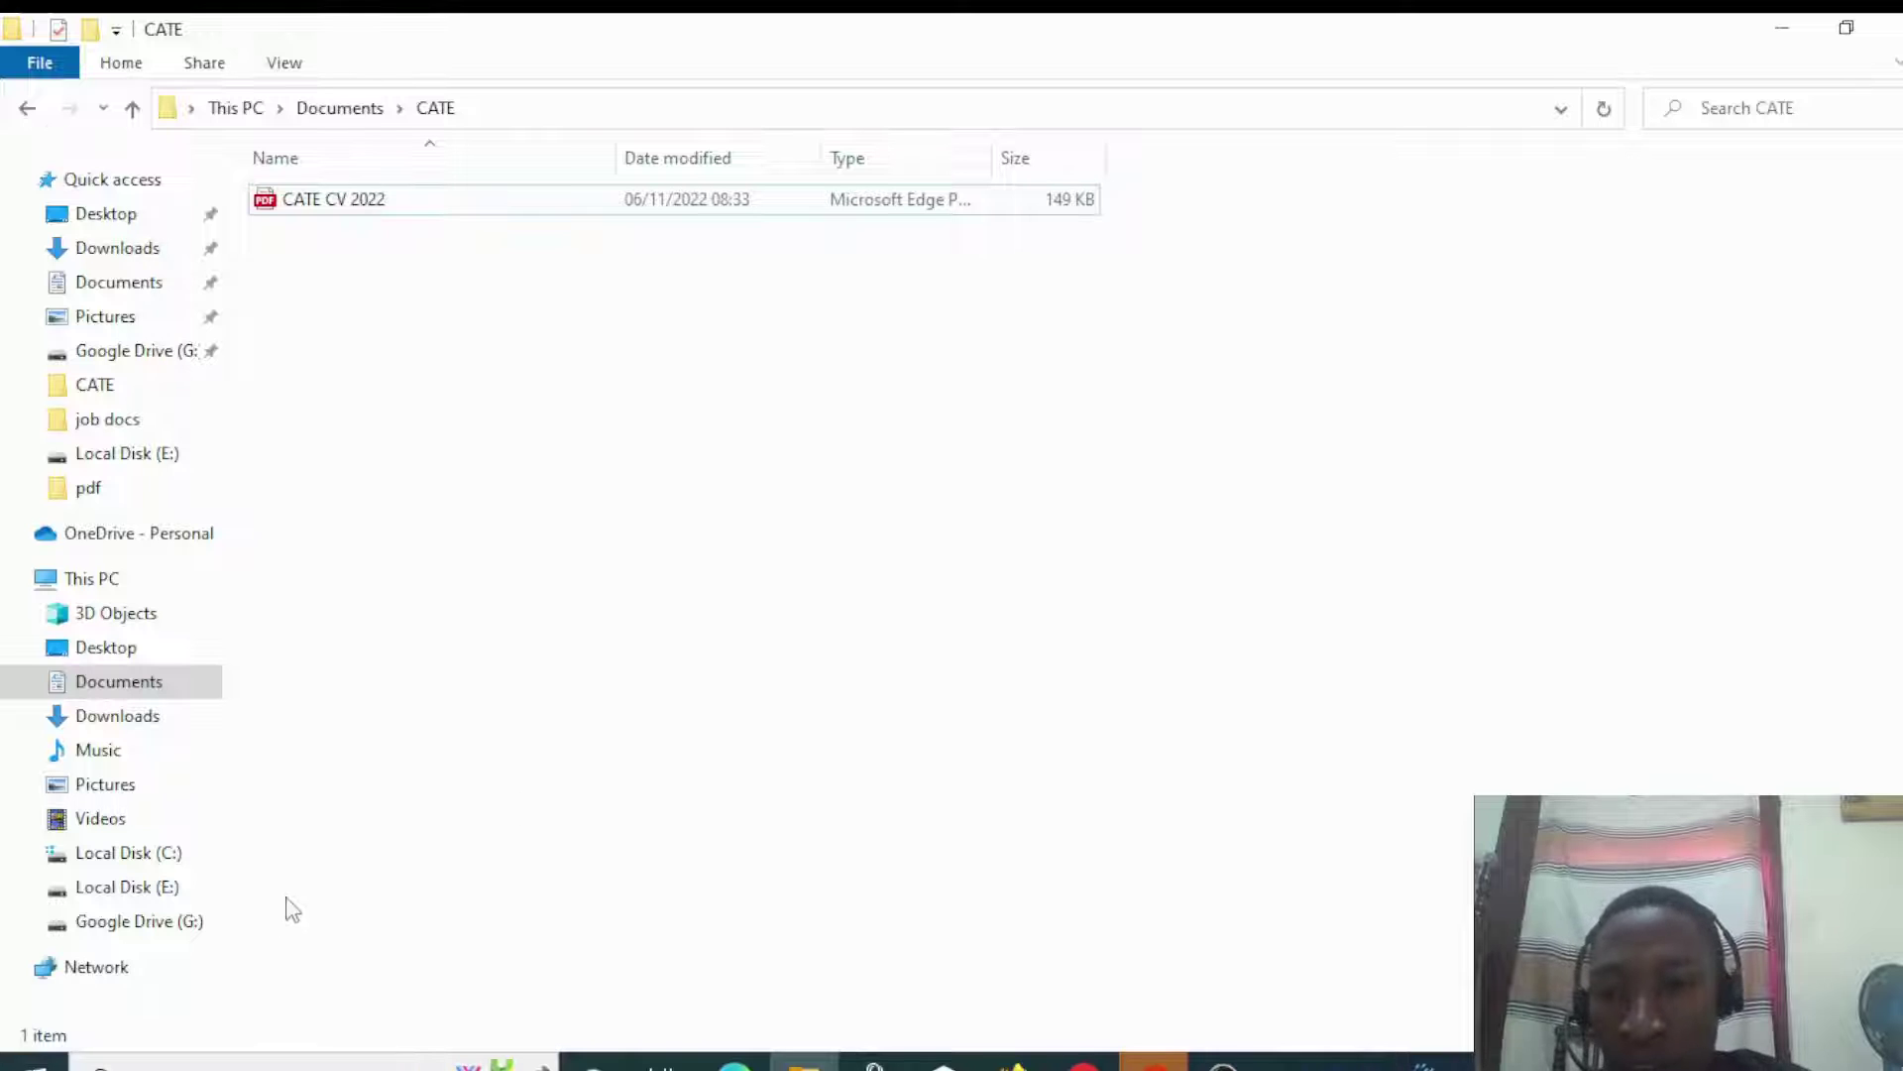
Step: Search Windows for 'word' and launch Microsoft Word from the results
{"action": "left_click", "coordinate": [297, 1063]}
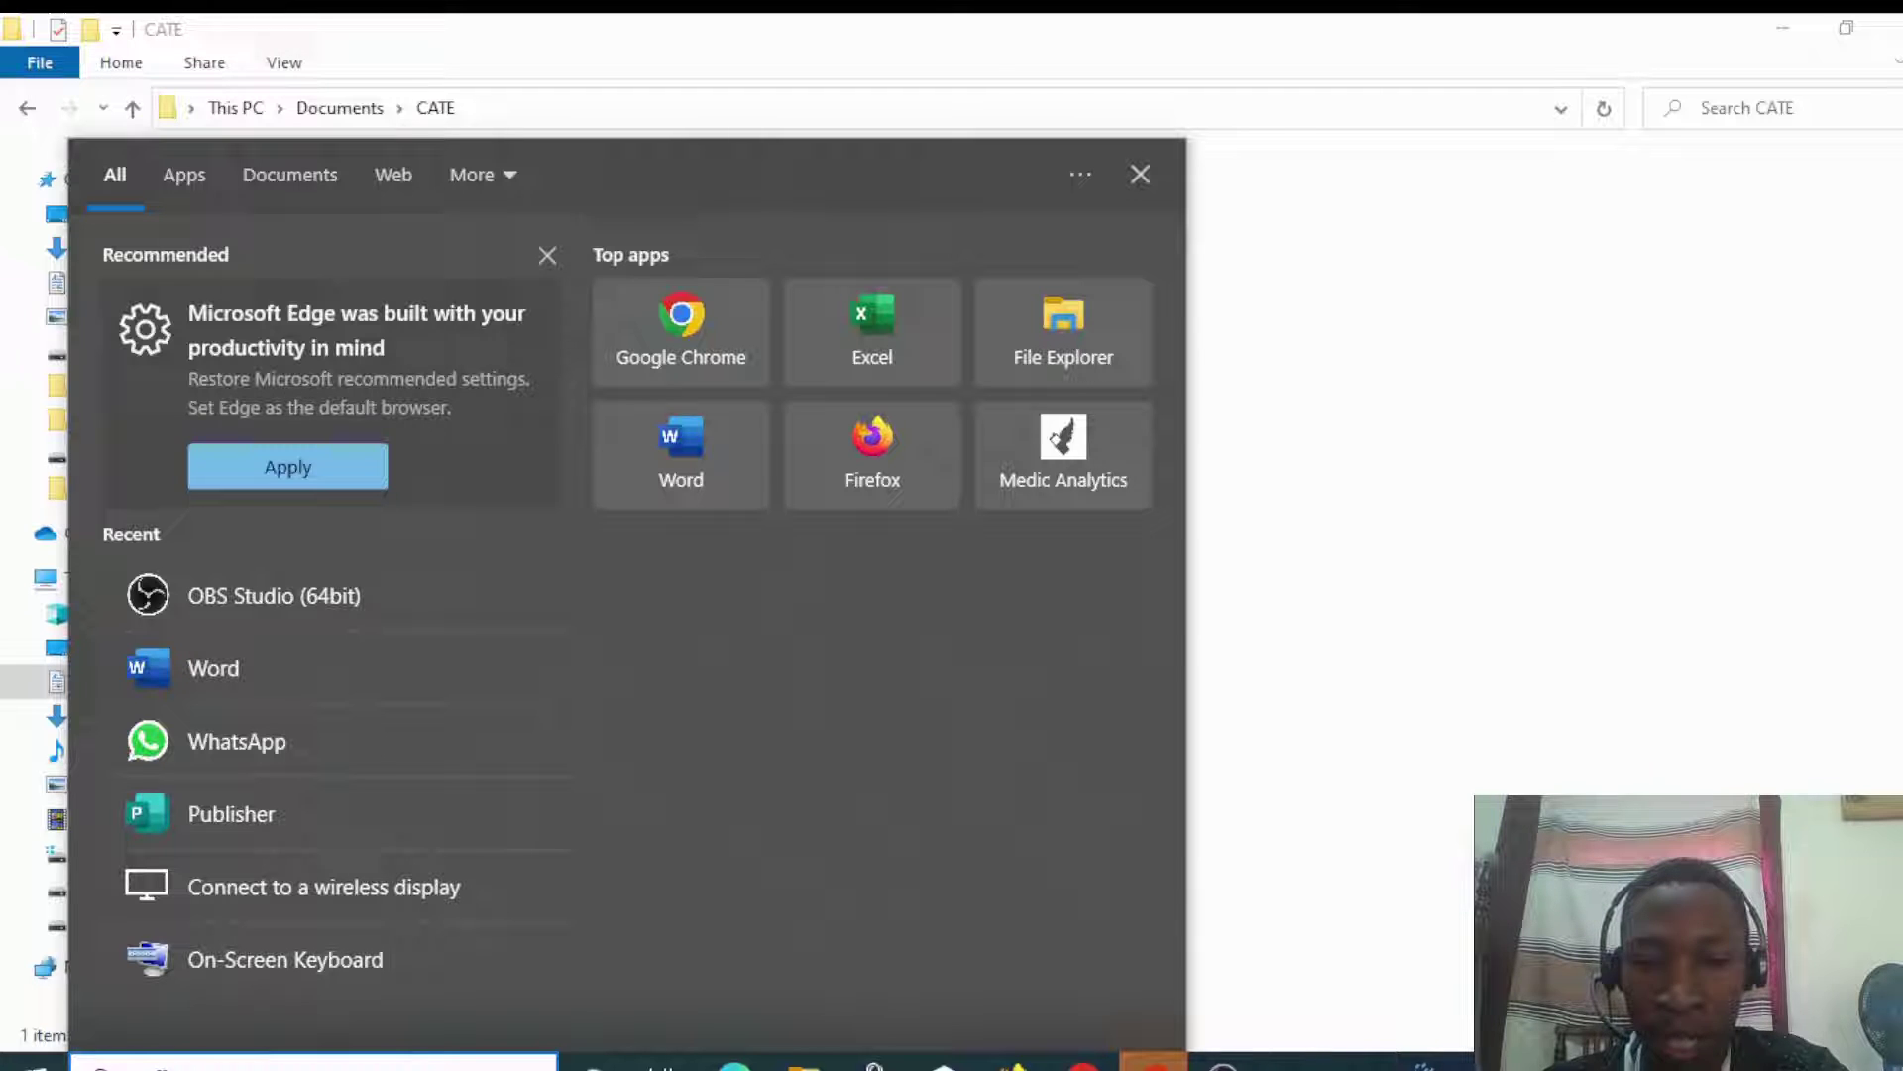
{"action": "type", "text": "w"}
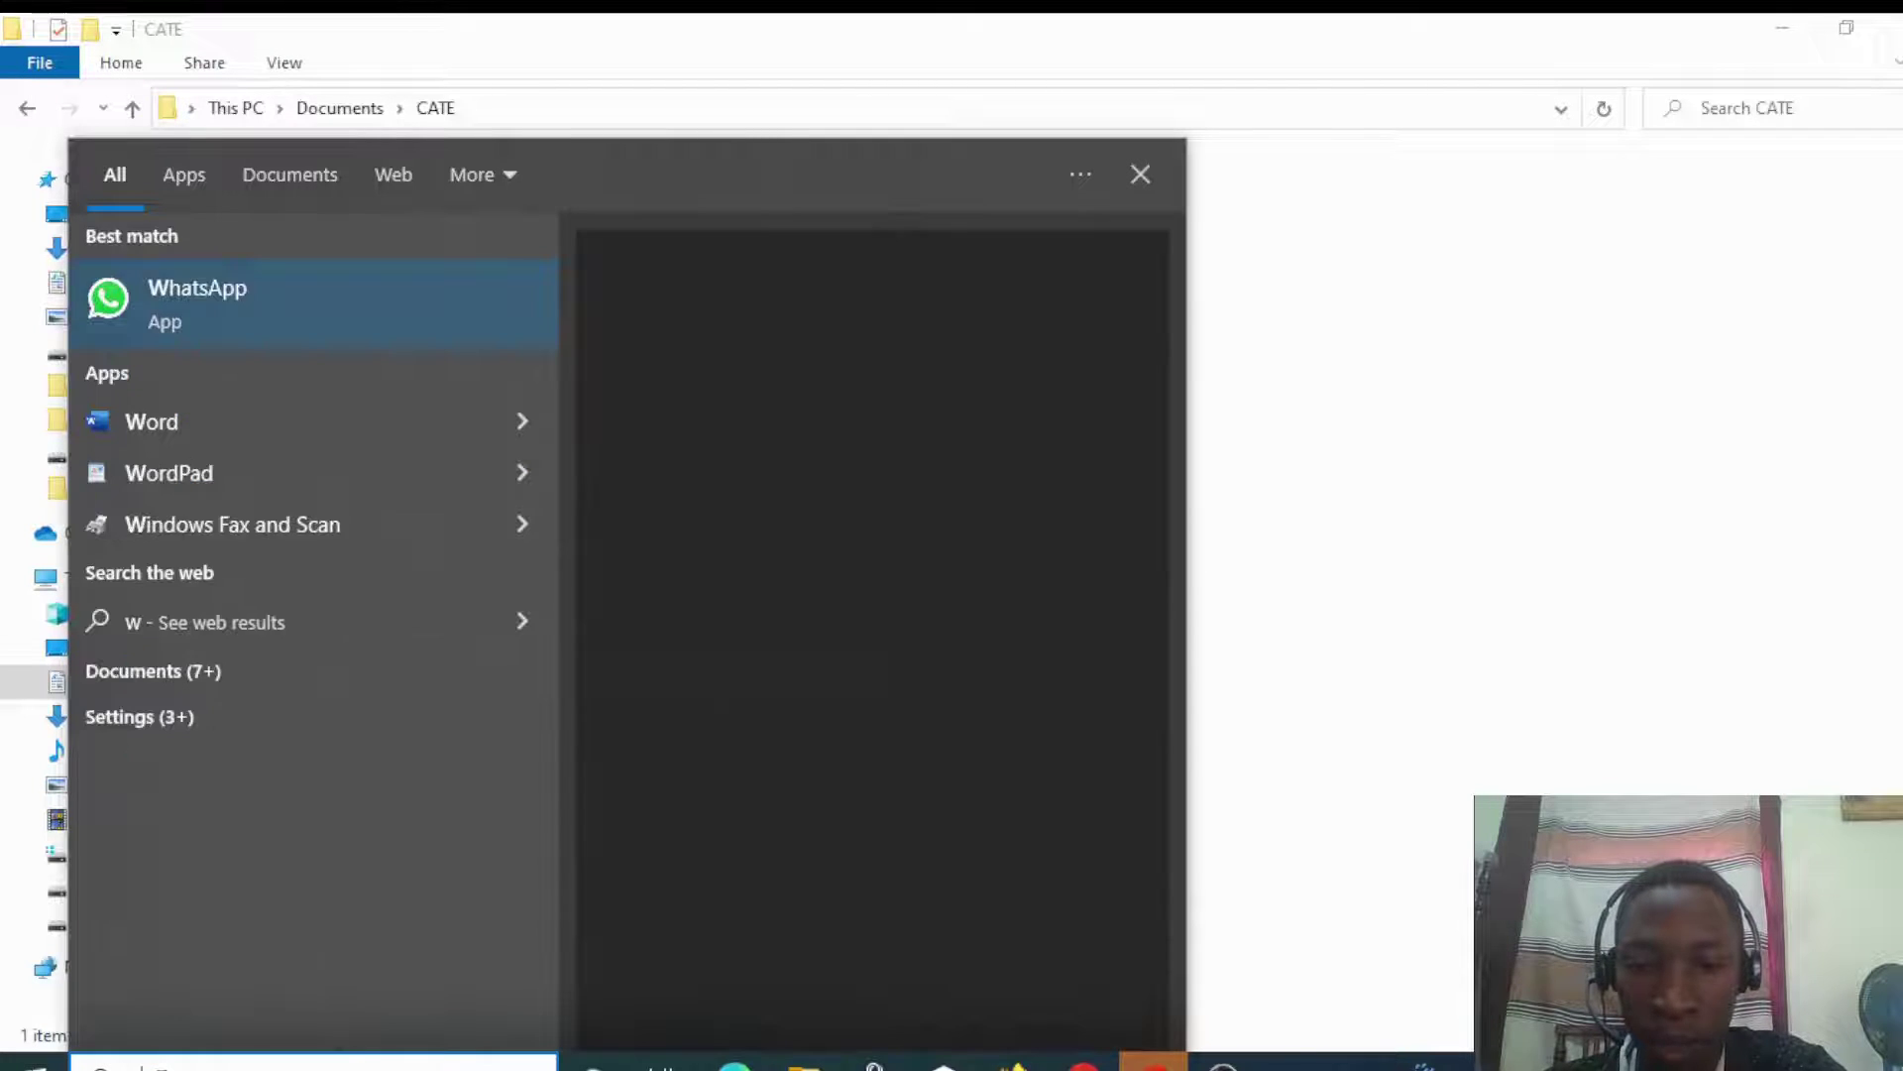
{"action": "type", "text": "ord"}
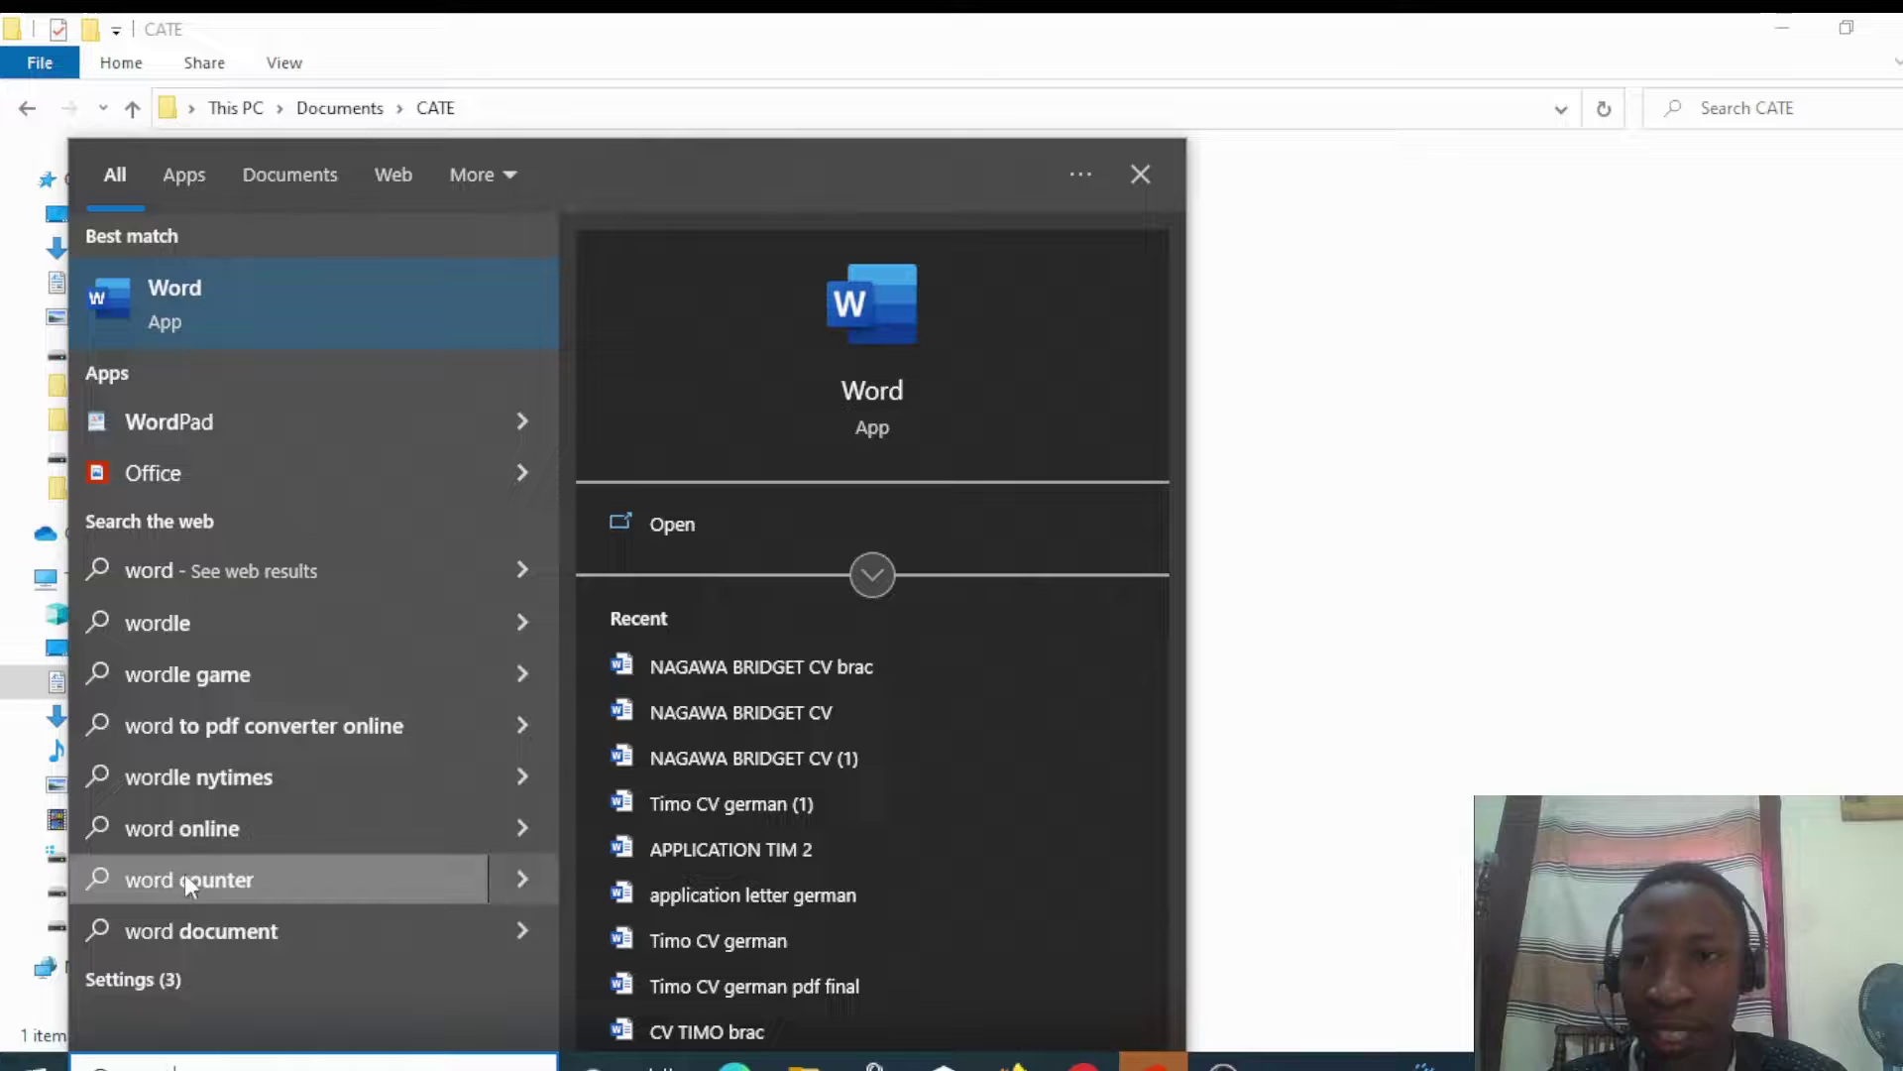
{"action": "left_click", "coordinate": [296, 303]}
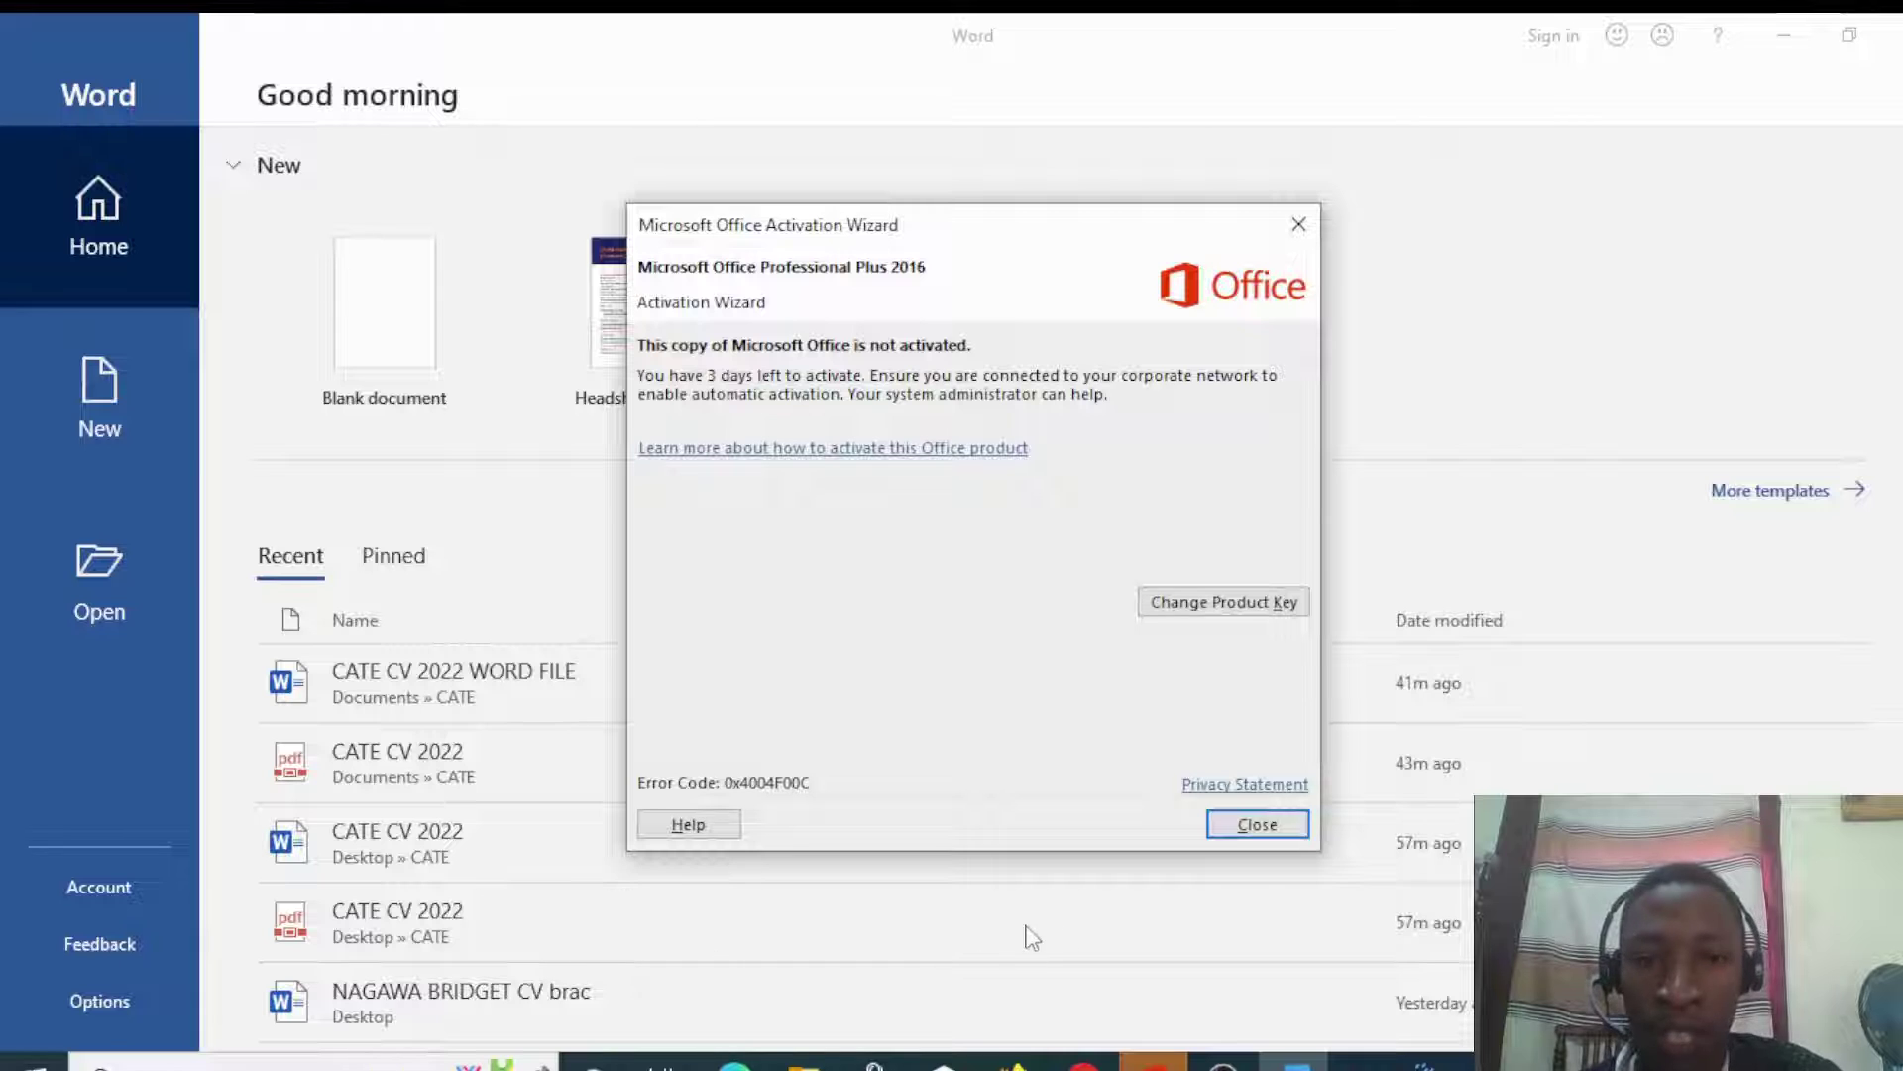
Step: Dismiss the activation notice, set Word beside File Explorer, and drop the CATE CV 2022 PDF into Word
{"action": "left_click", "coordinate": [1241, 823]}
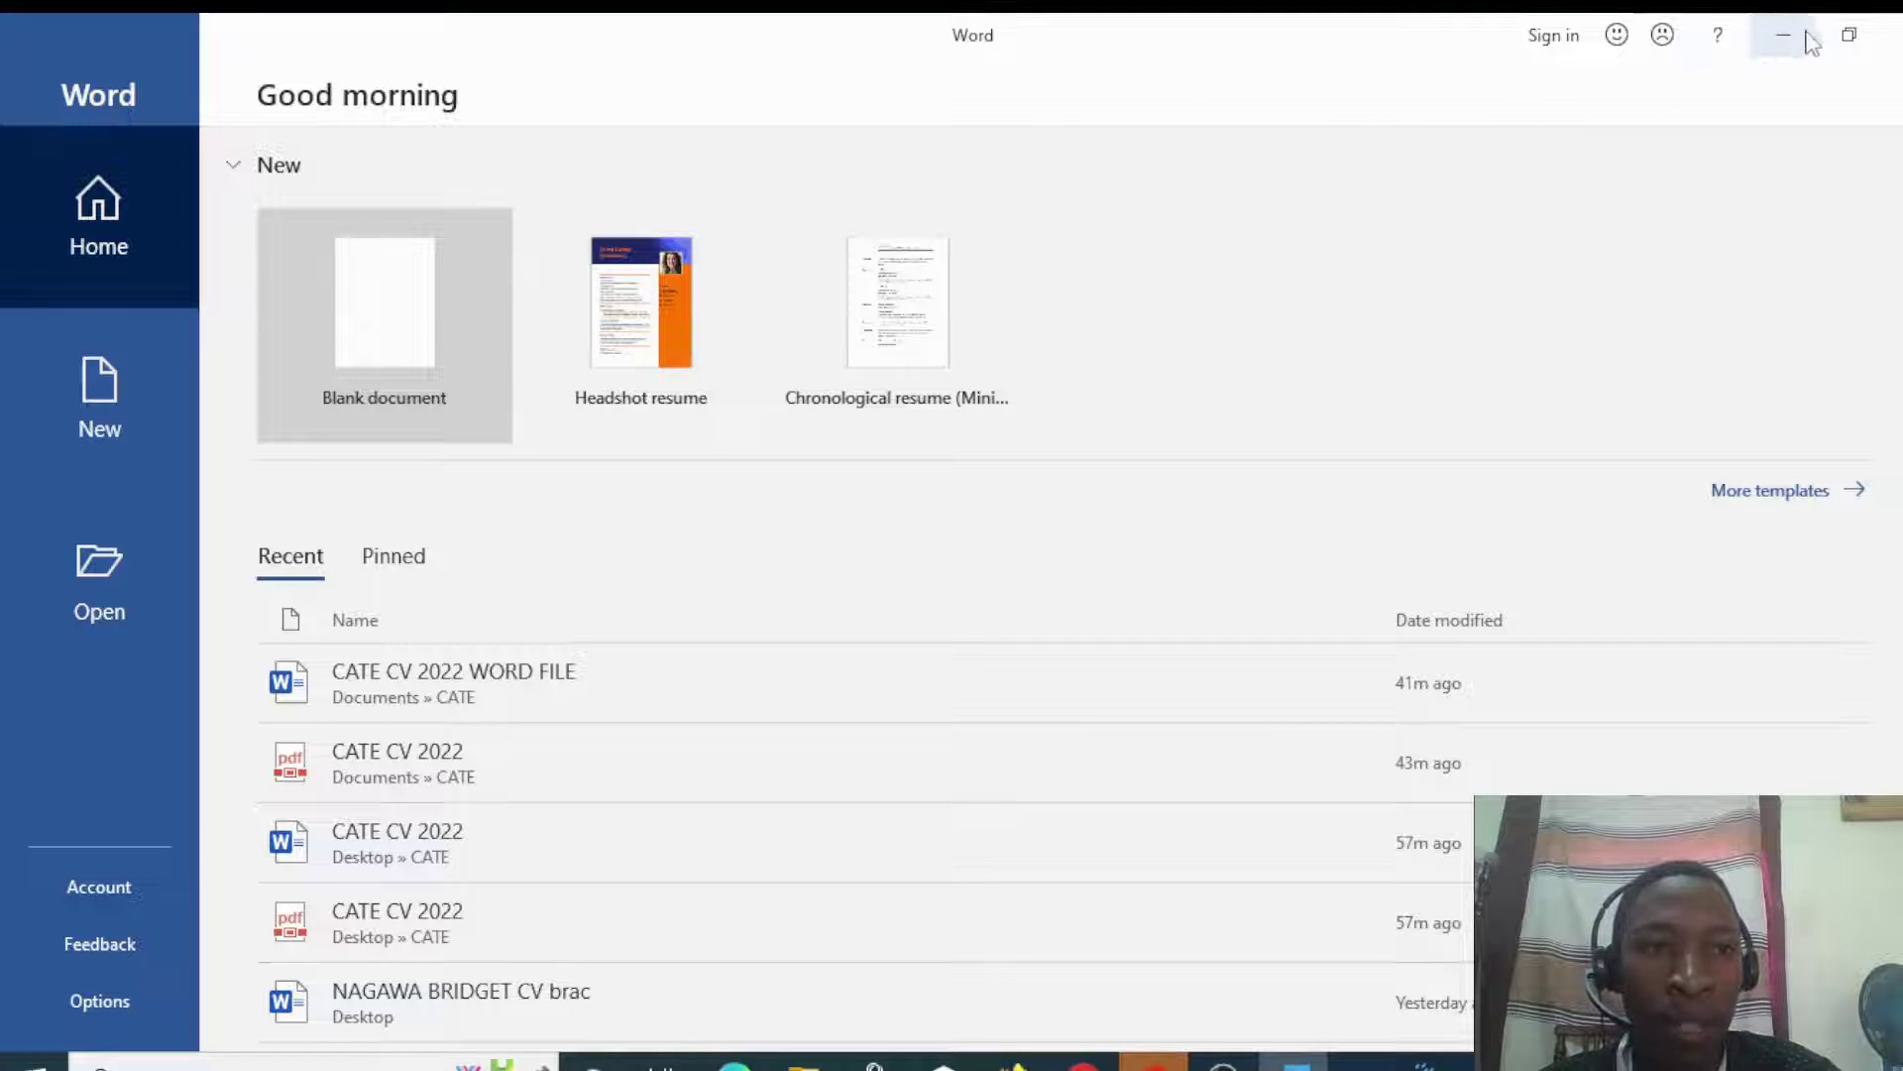
{"action": "left_click", "coordinate": [1848, 35]}
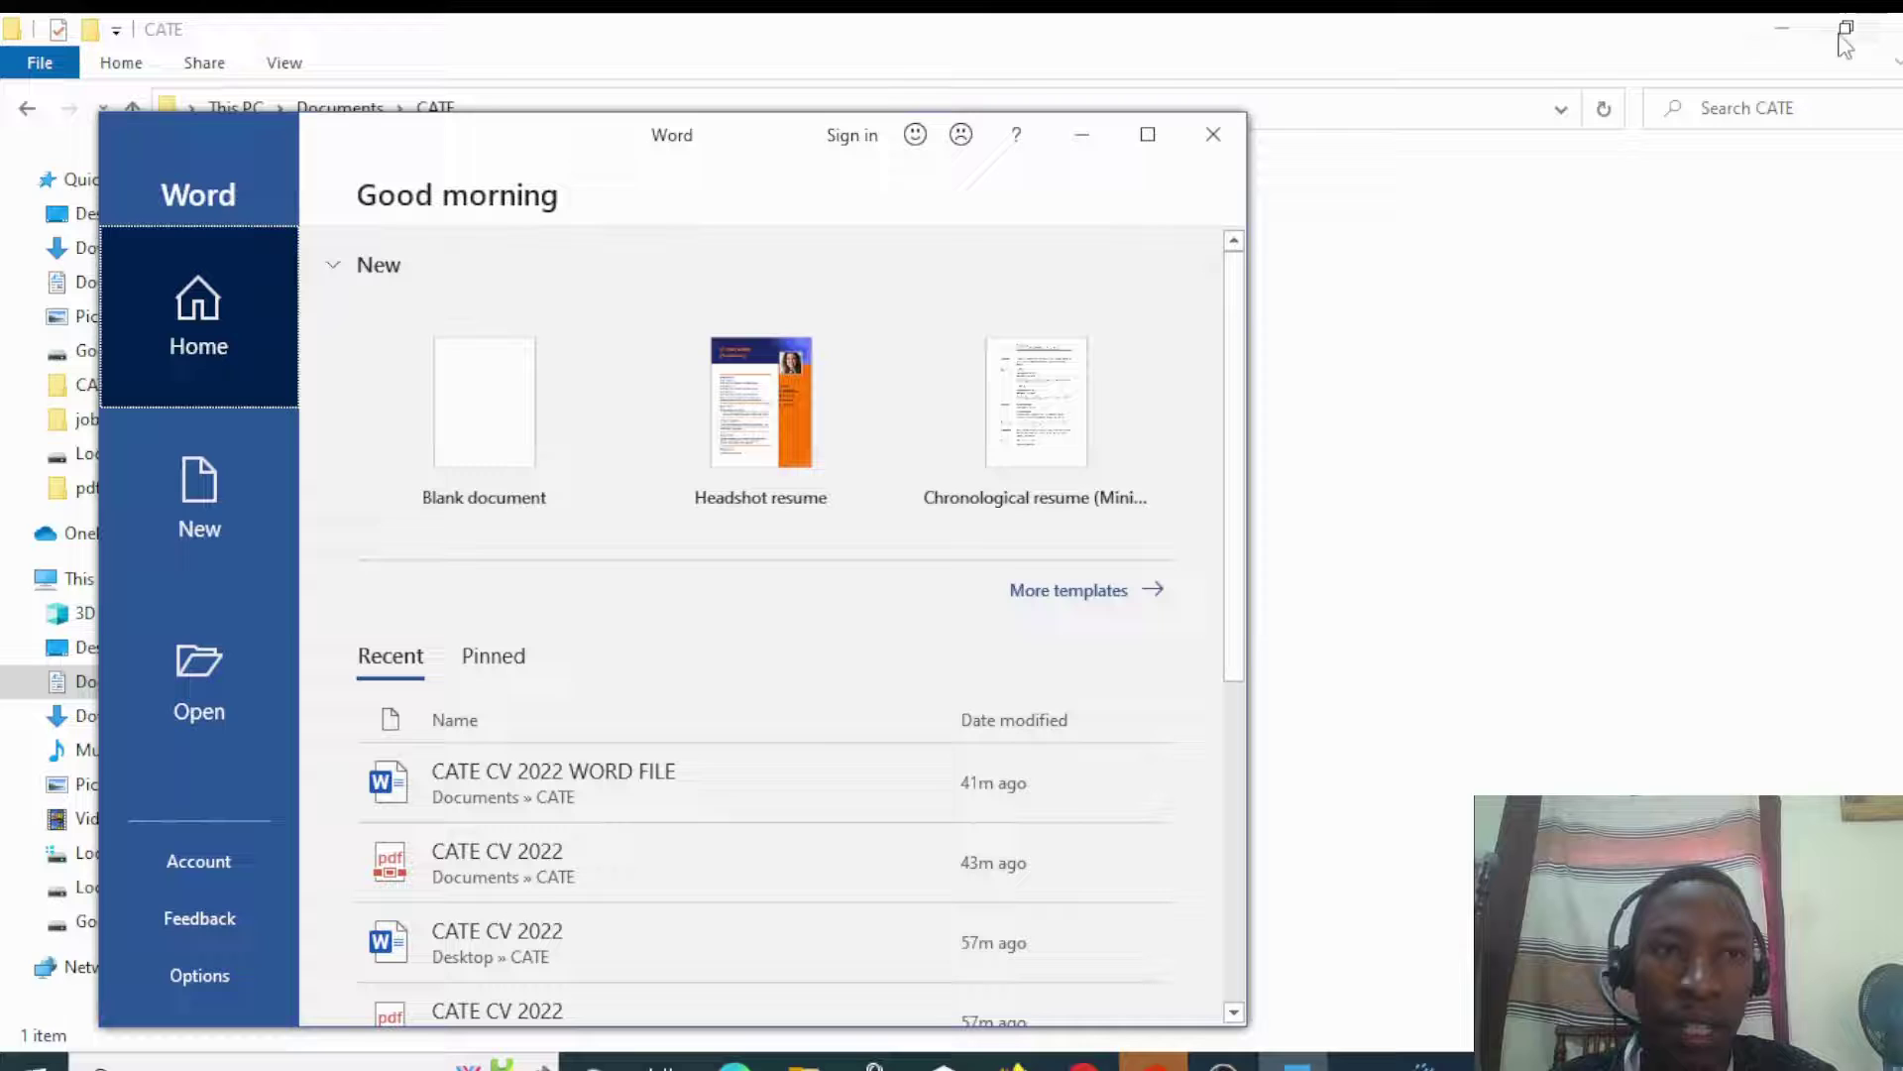
{"action": "left_click", "coordinate": [1848, 27]}
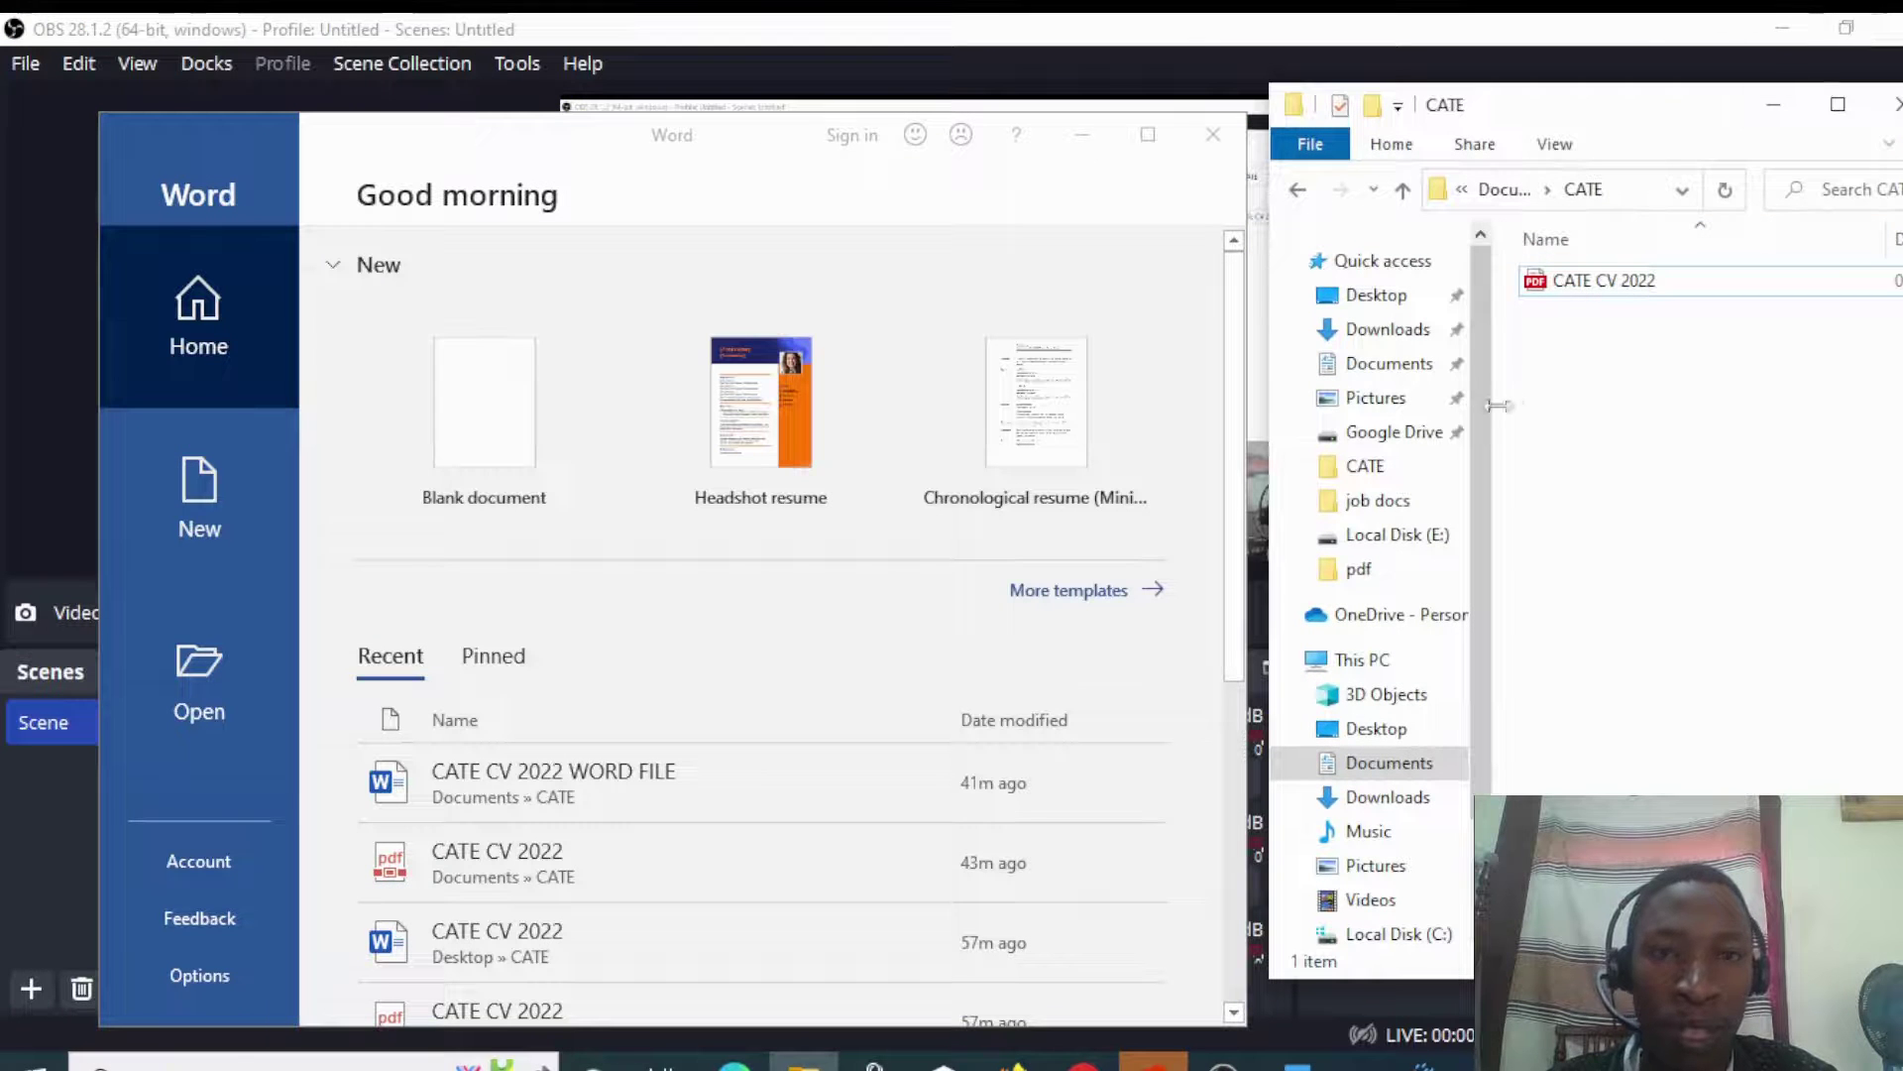
{"action": "mouse_move", "coordinate": [1583, 456]}
{"action": "left_mouse_down"}
{"action": "mouse_move", "coordinate": [1567, 486]}
{"action": "mouse_move", "coordinate": [1581, 450]}
{"action": "left_mouse_up"}
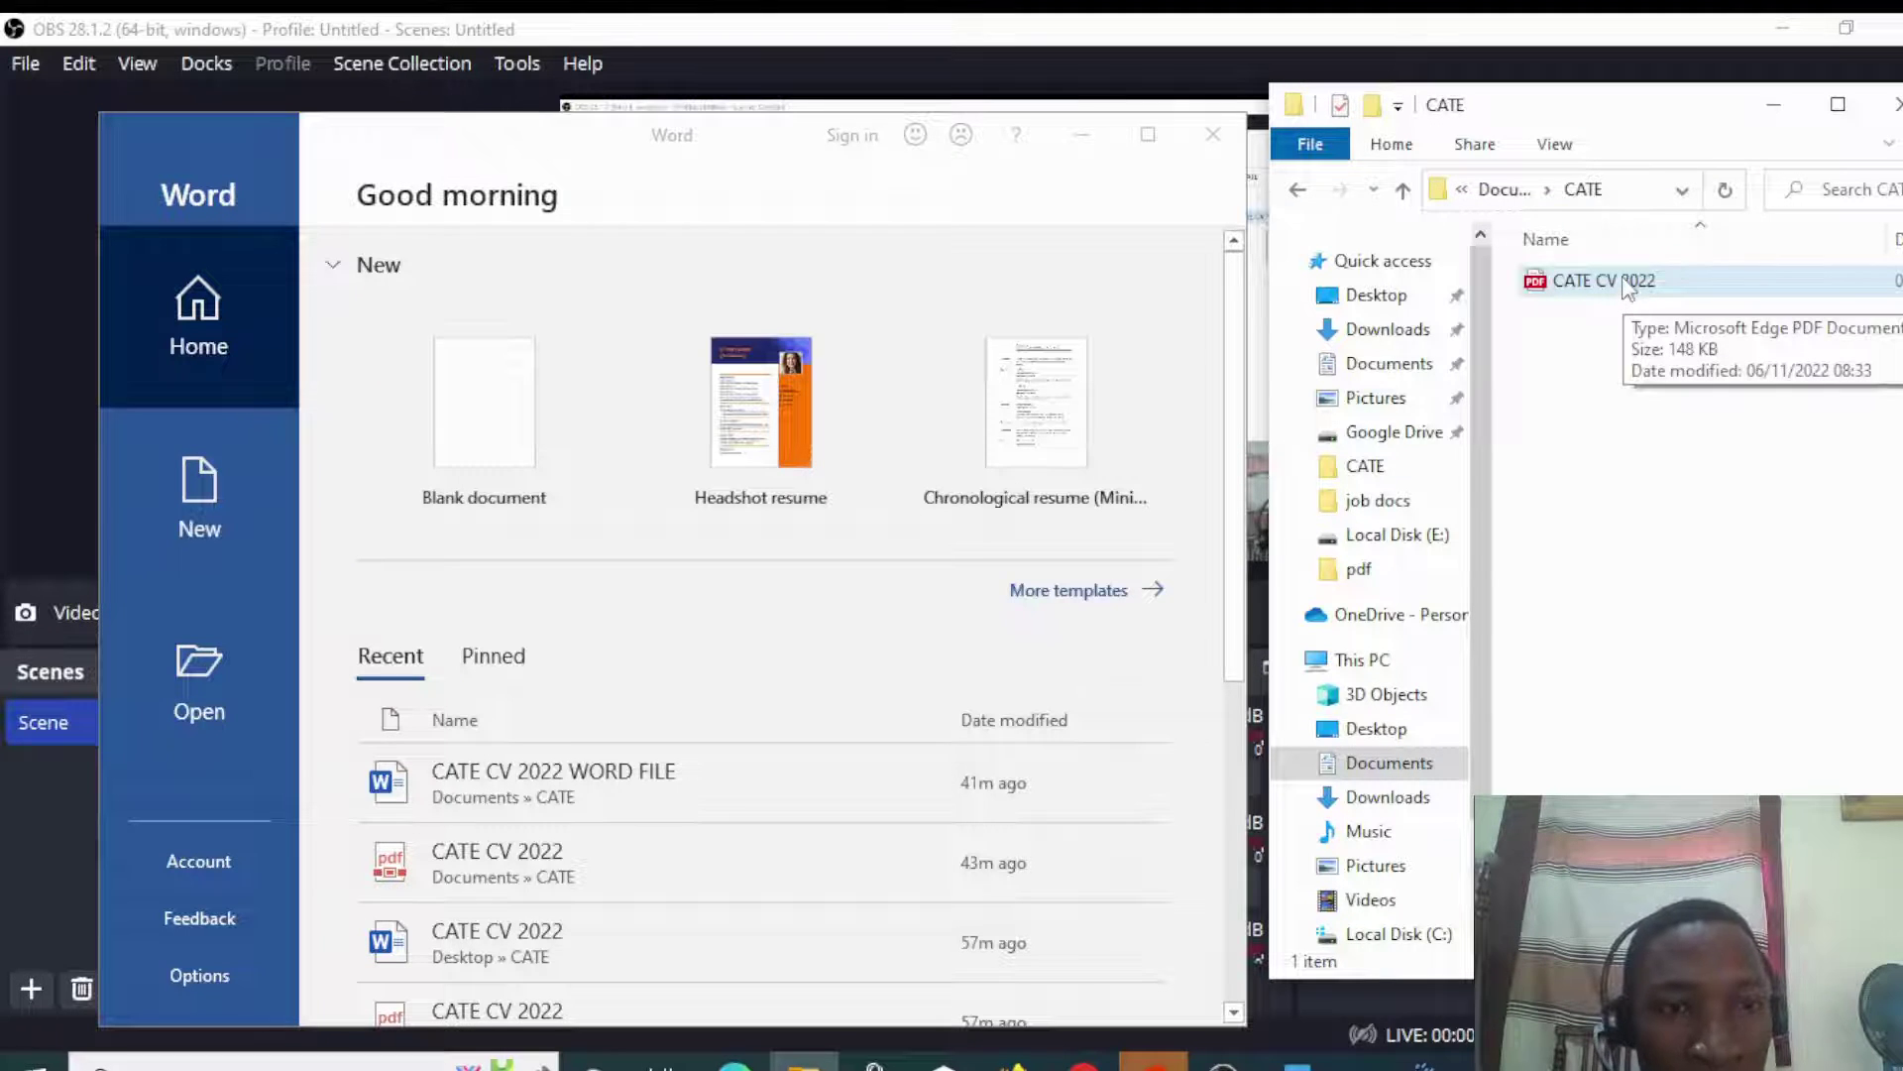
{"action": "left_click_drag", "start_coordinate": [1627, 286], "coordinate": [749, 452]}
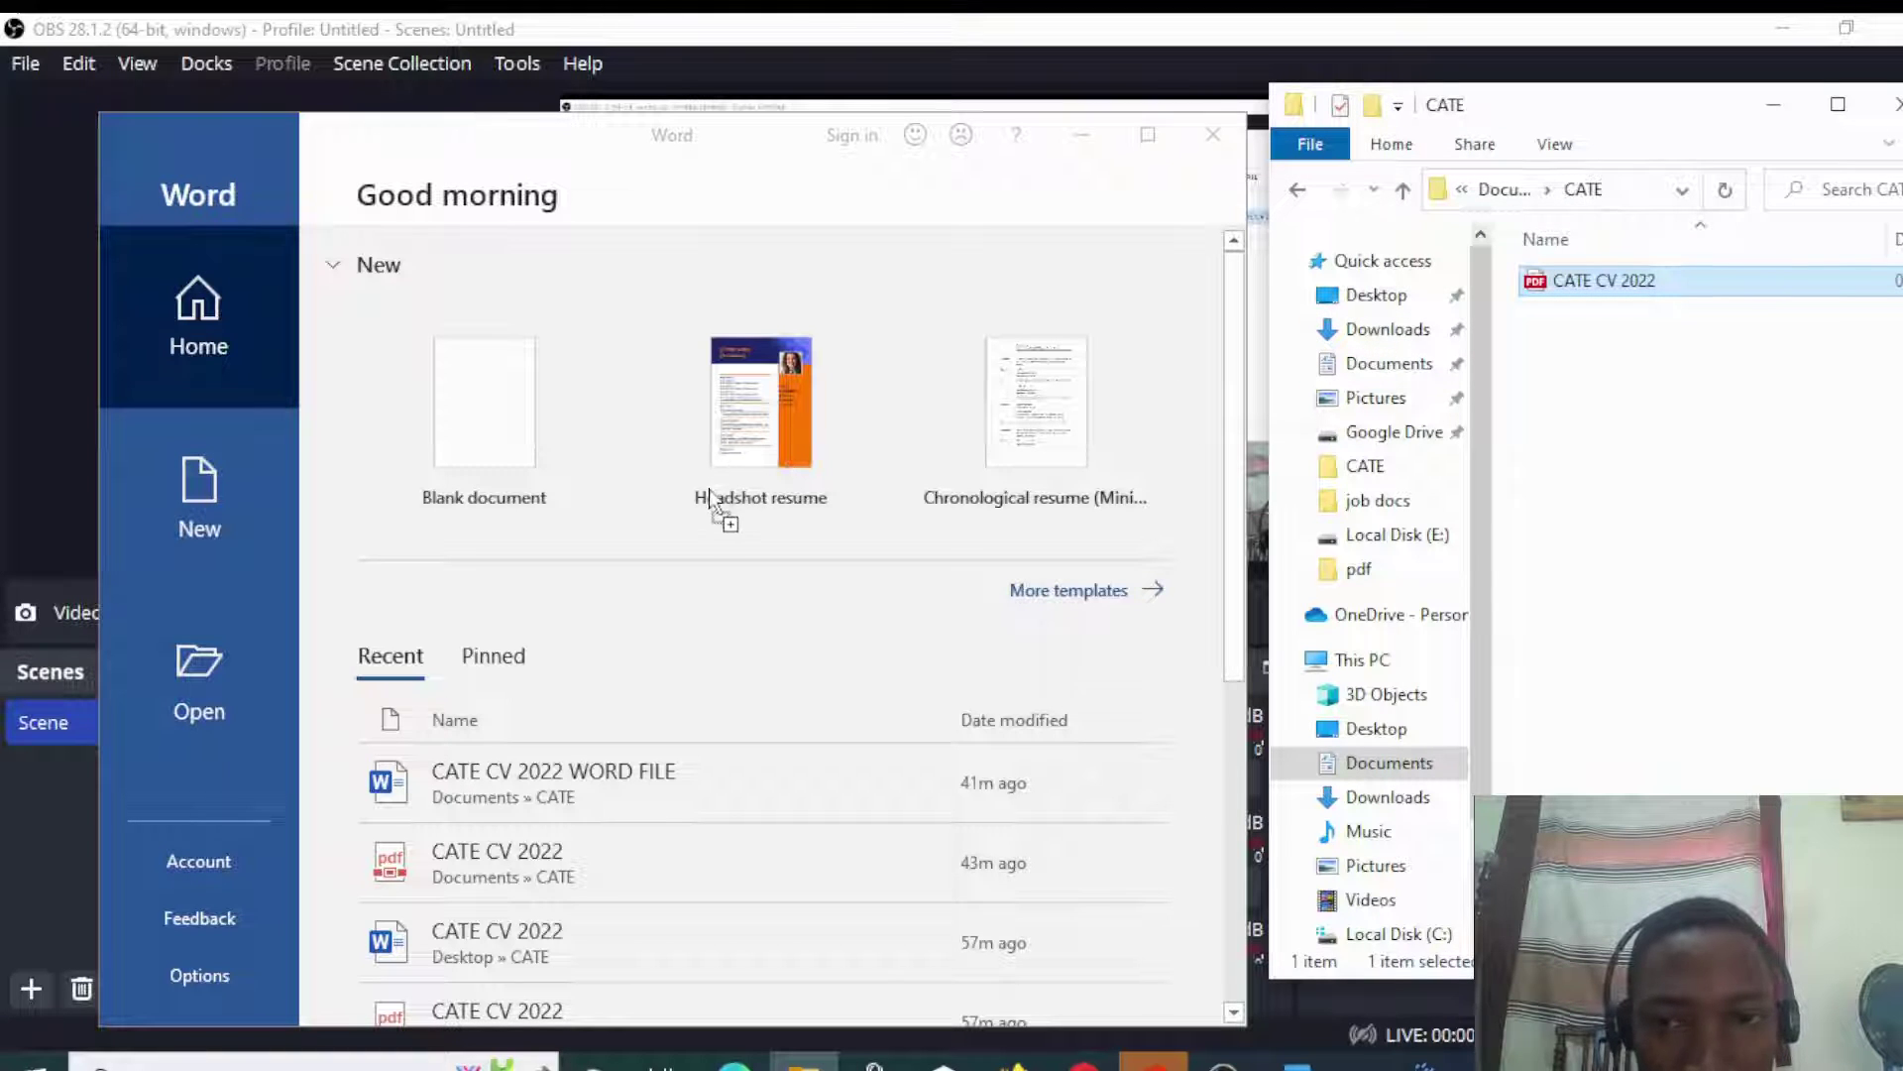
{"action": "left_click_drag", "start_coordinate": [690, 520], "coordinate": [691, 523]}
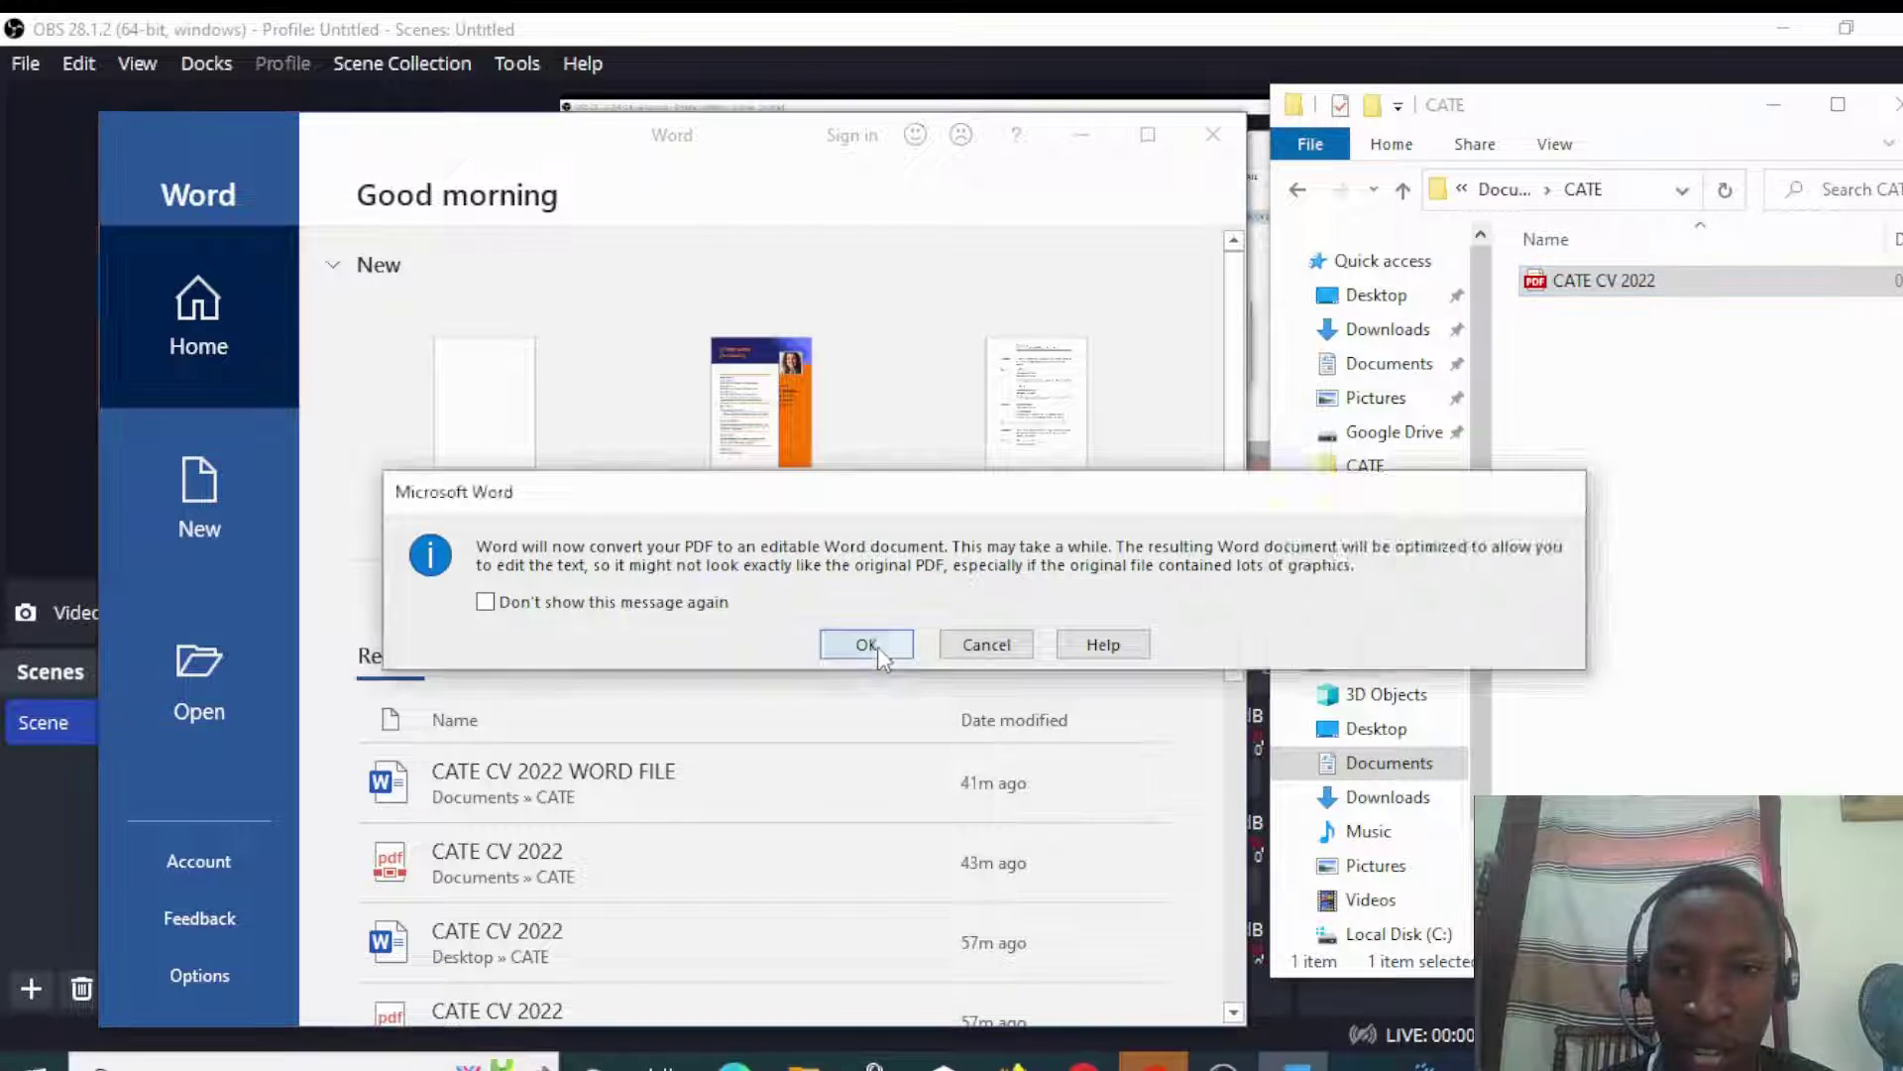
{"action": "left_click", "coordinate": [866, 645]}
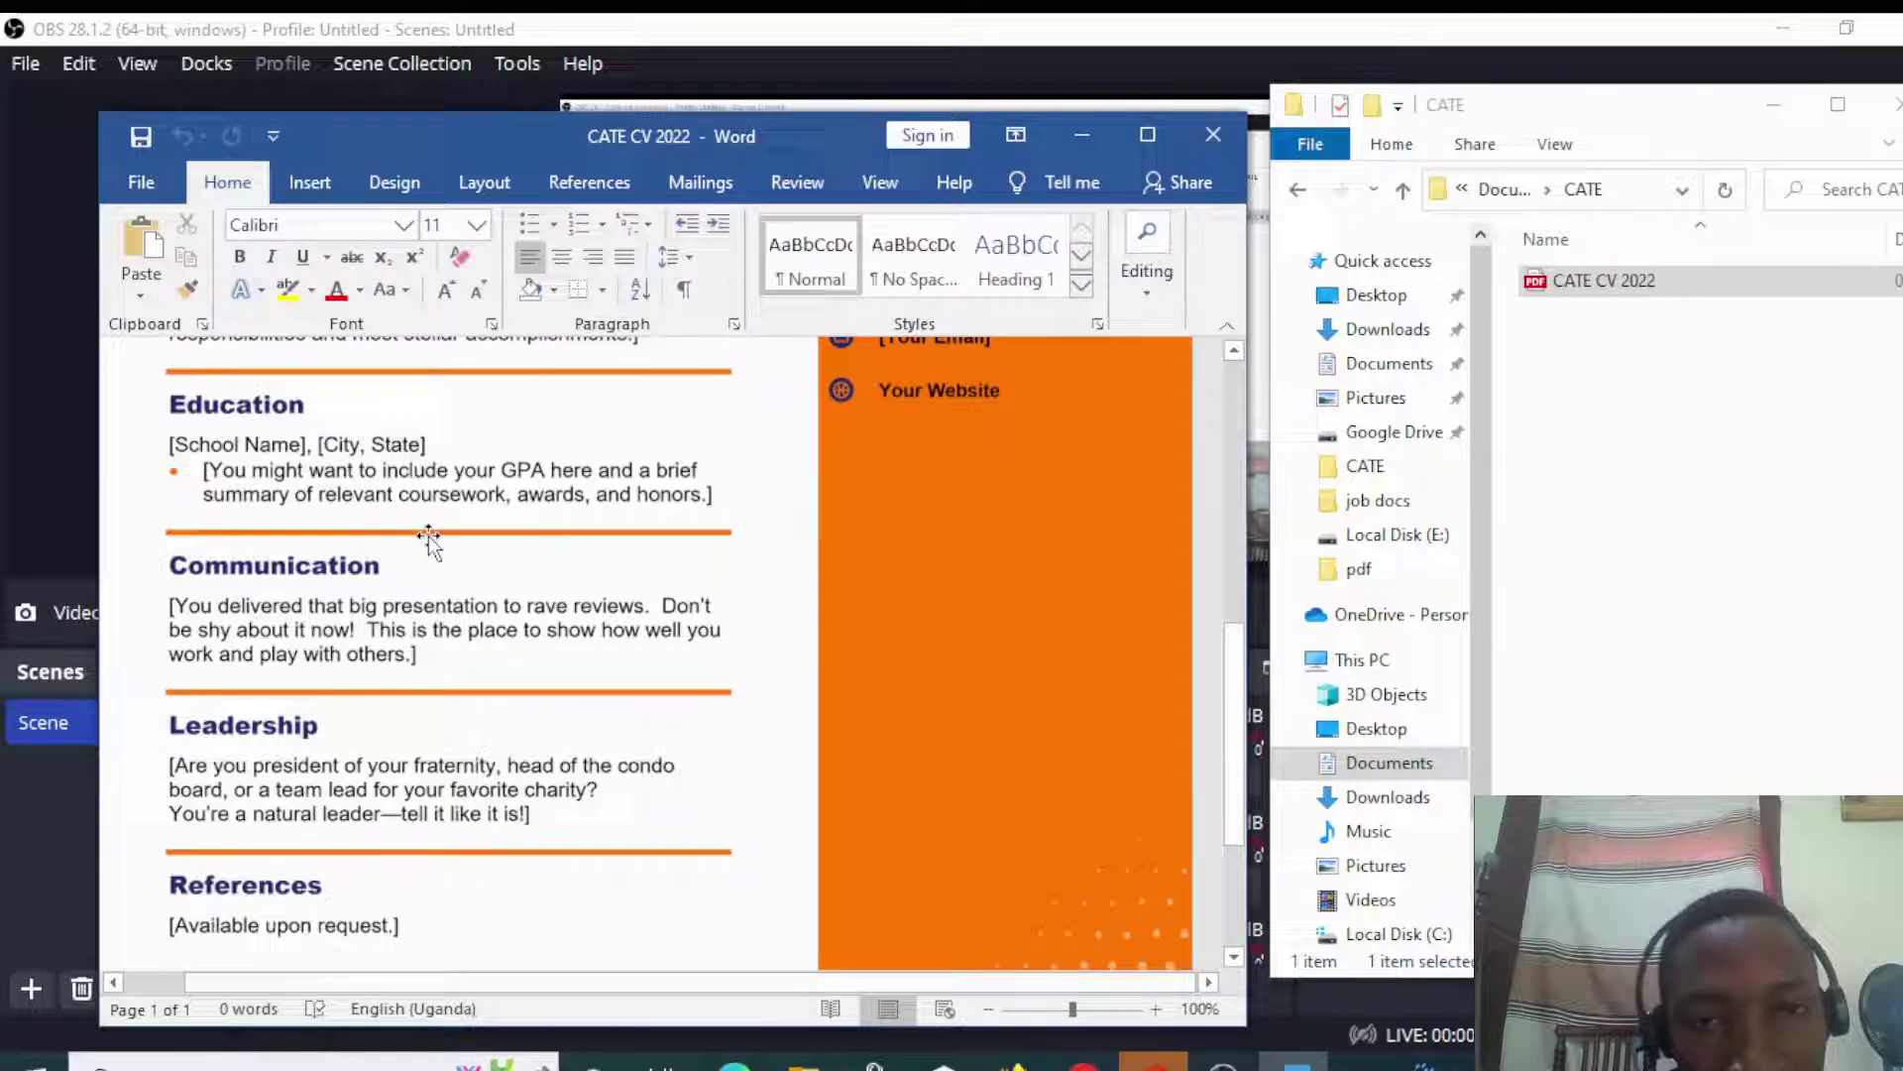
{"action": "left_click", "coordinate": [1147, 137]}
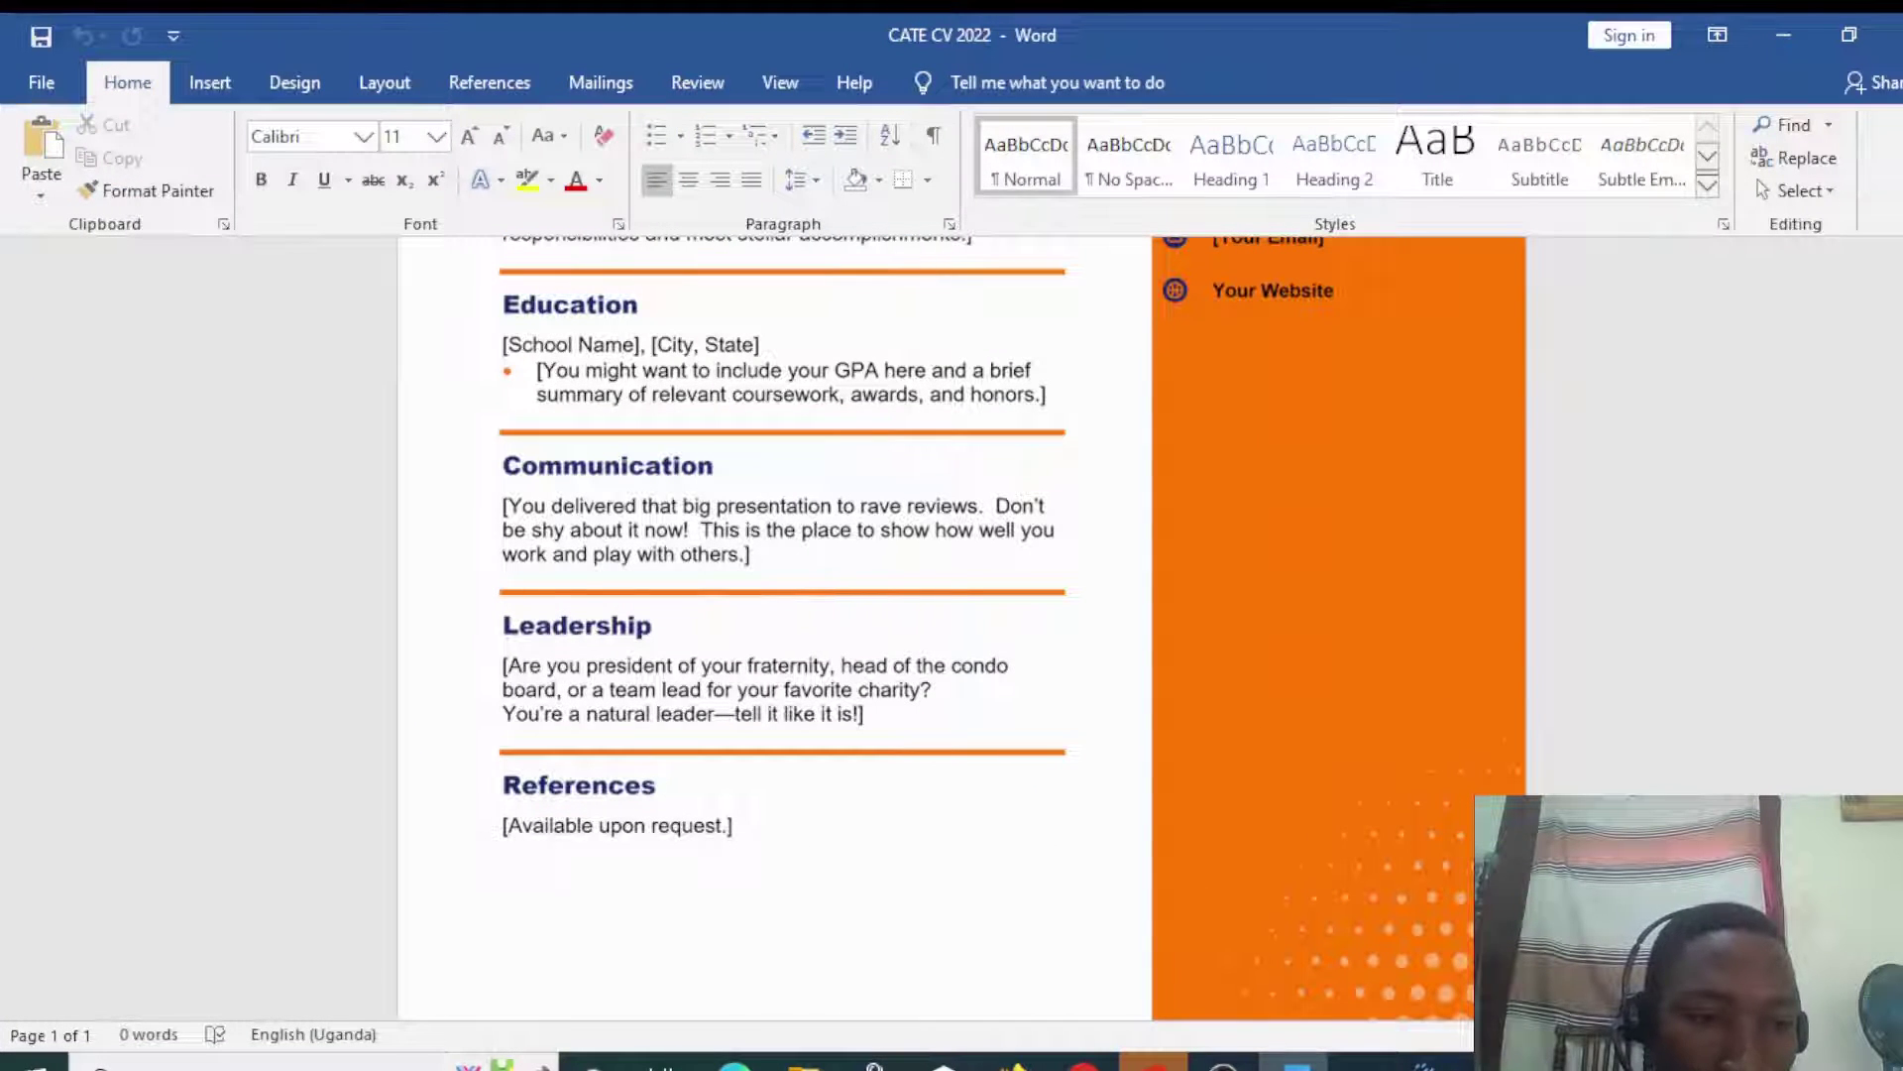
{"action": "scroll", "coordinate": [1011, 561], "scroll_direction": "up", "scroll_amount": 2}
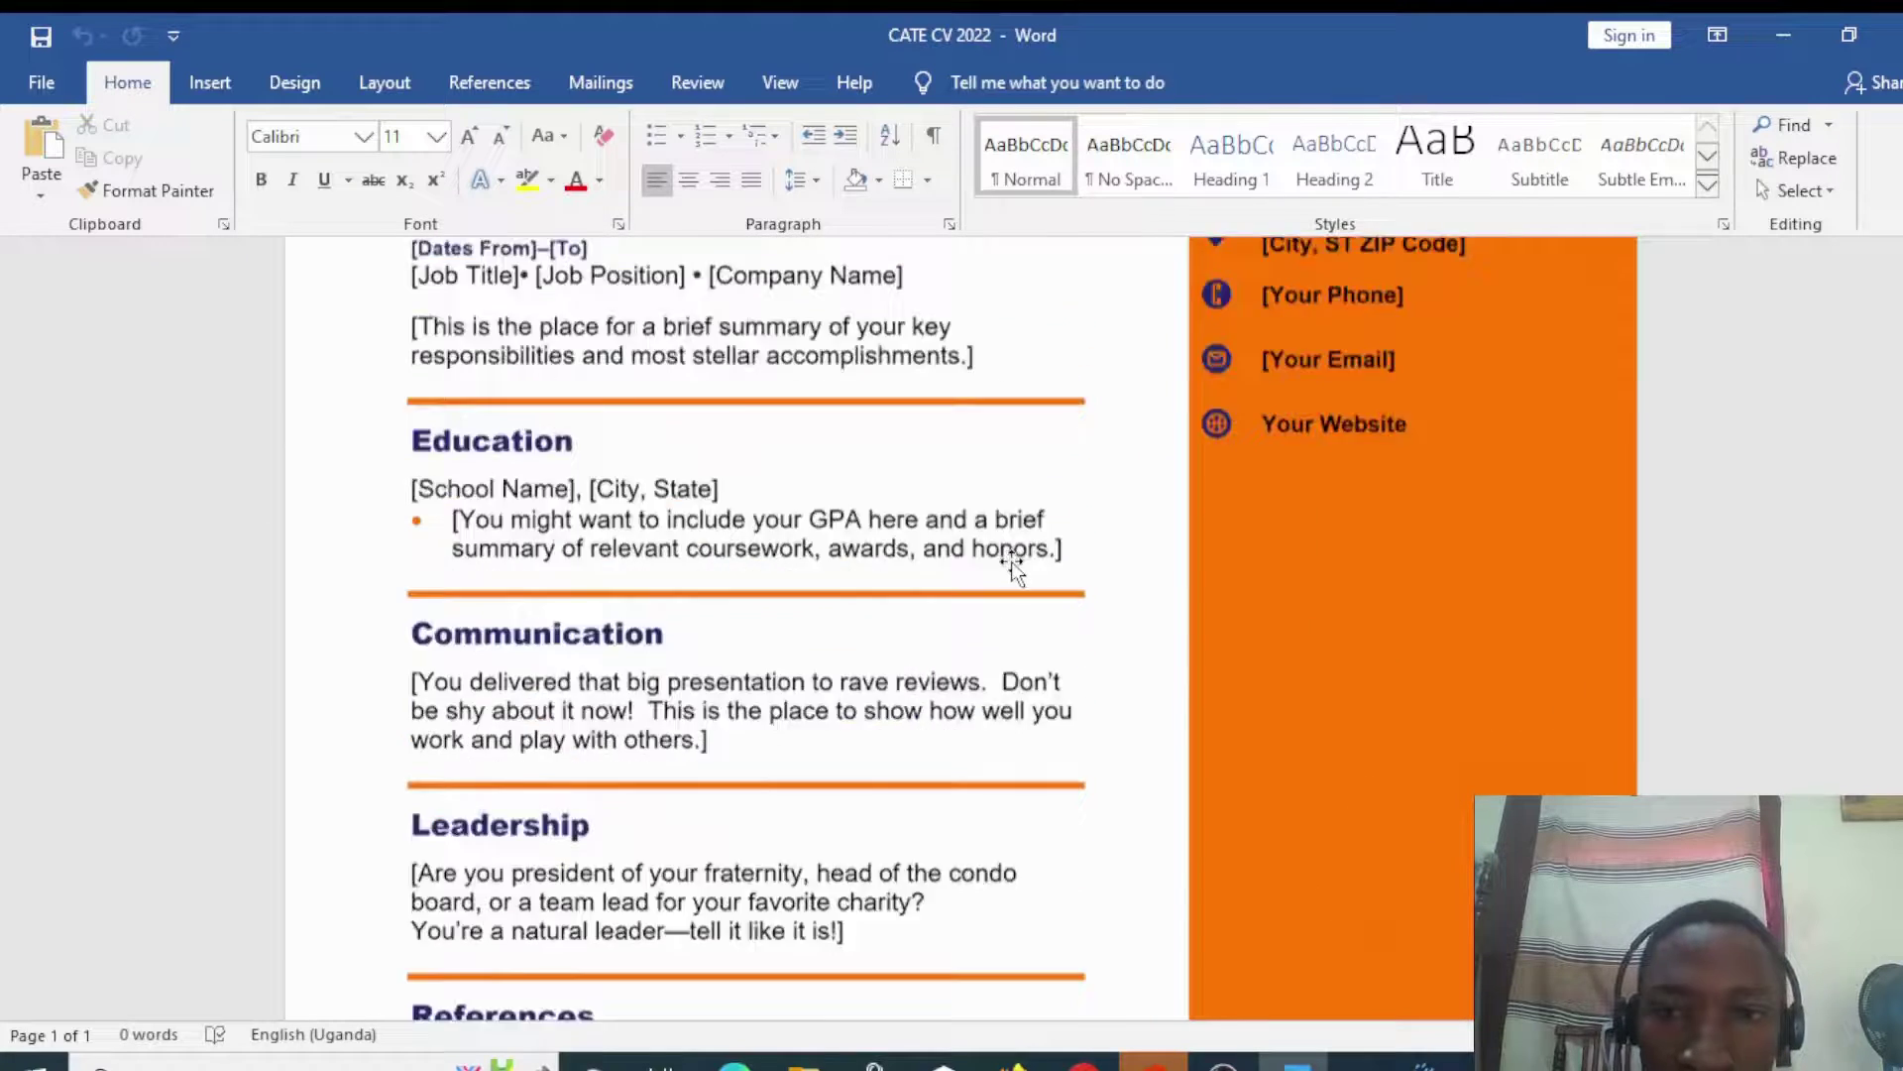
{"action": "scroll", "coordinate": [1011, 561], "scroll_direction": "up", "scroll_amount": 5}
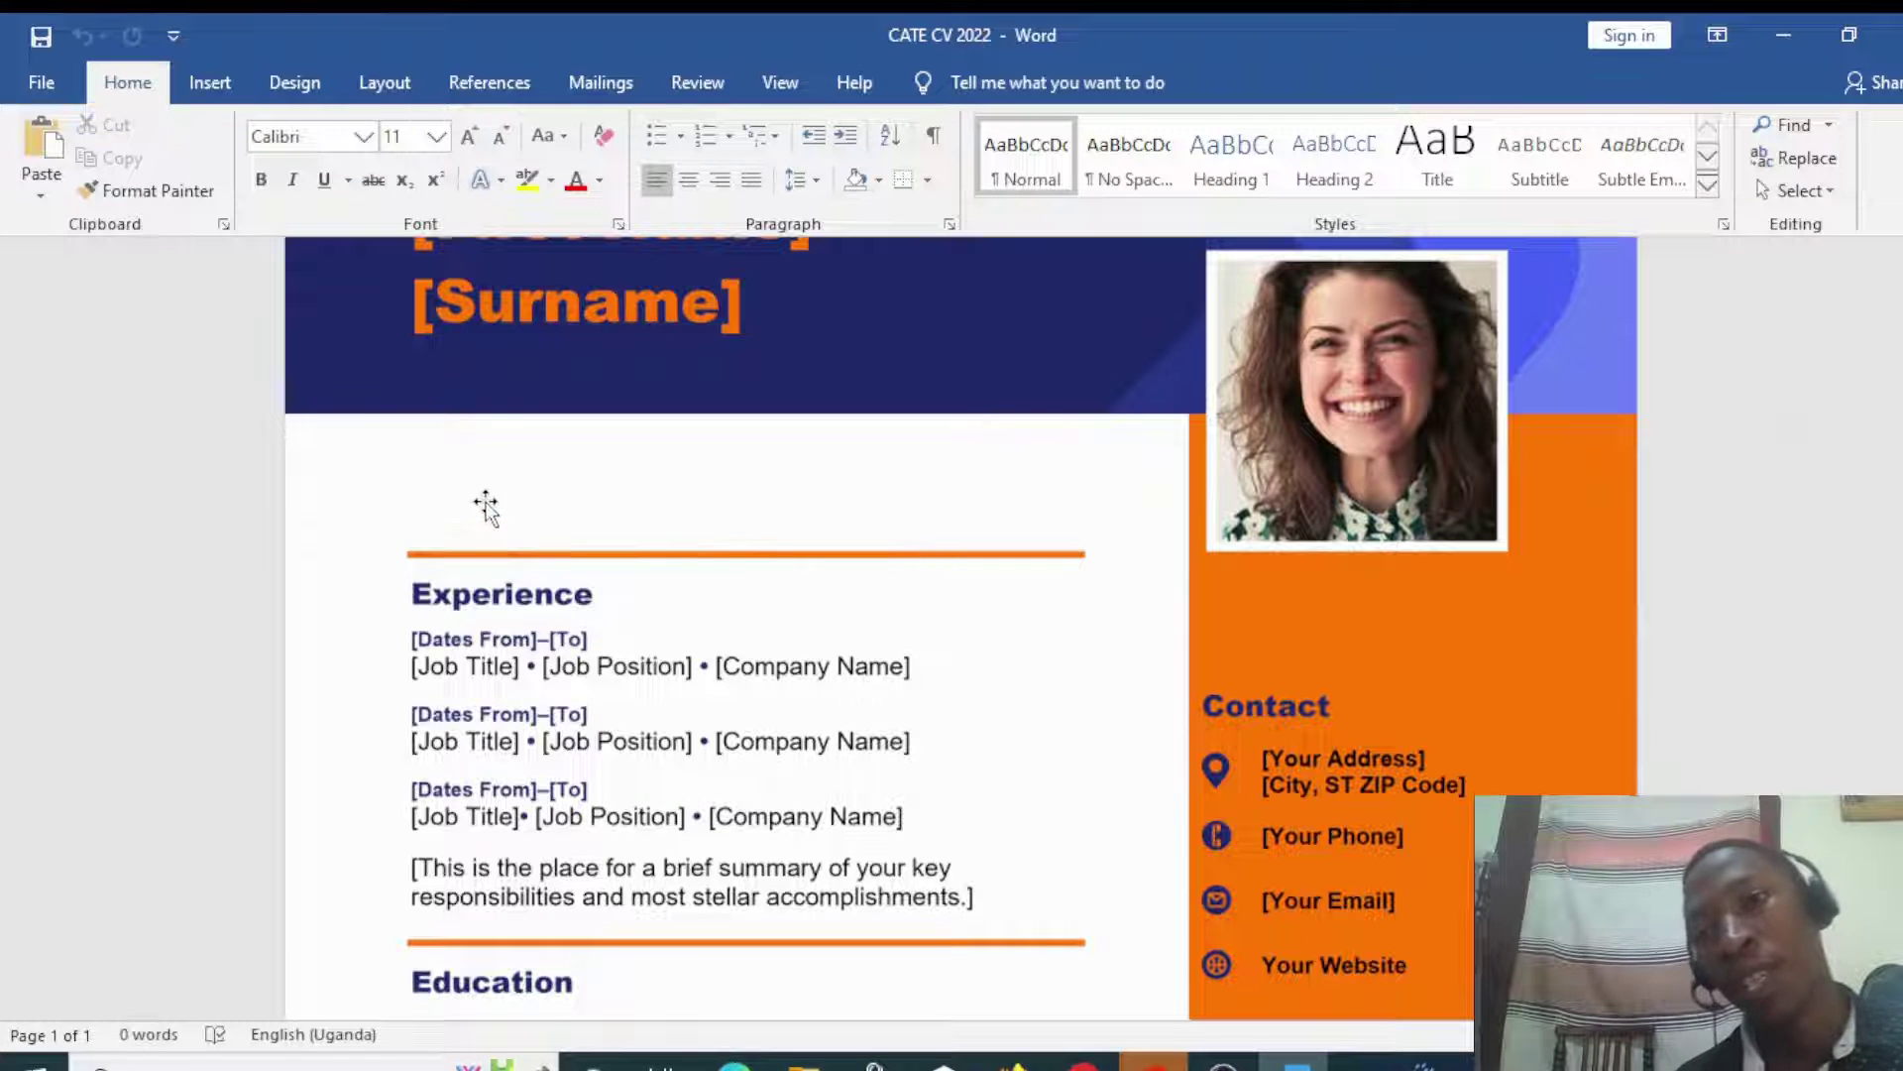
Step: In File > Save As > Browse, choose the Documents > CATE folder as the save location
{"action": "left_click", "coordinate": [38, 80]}
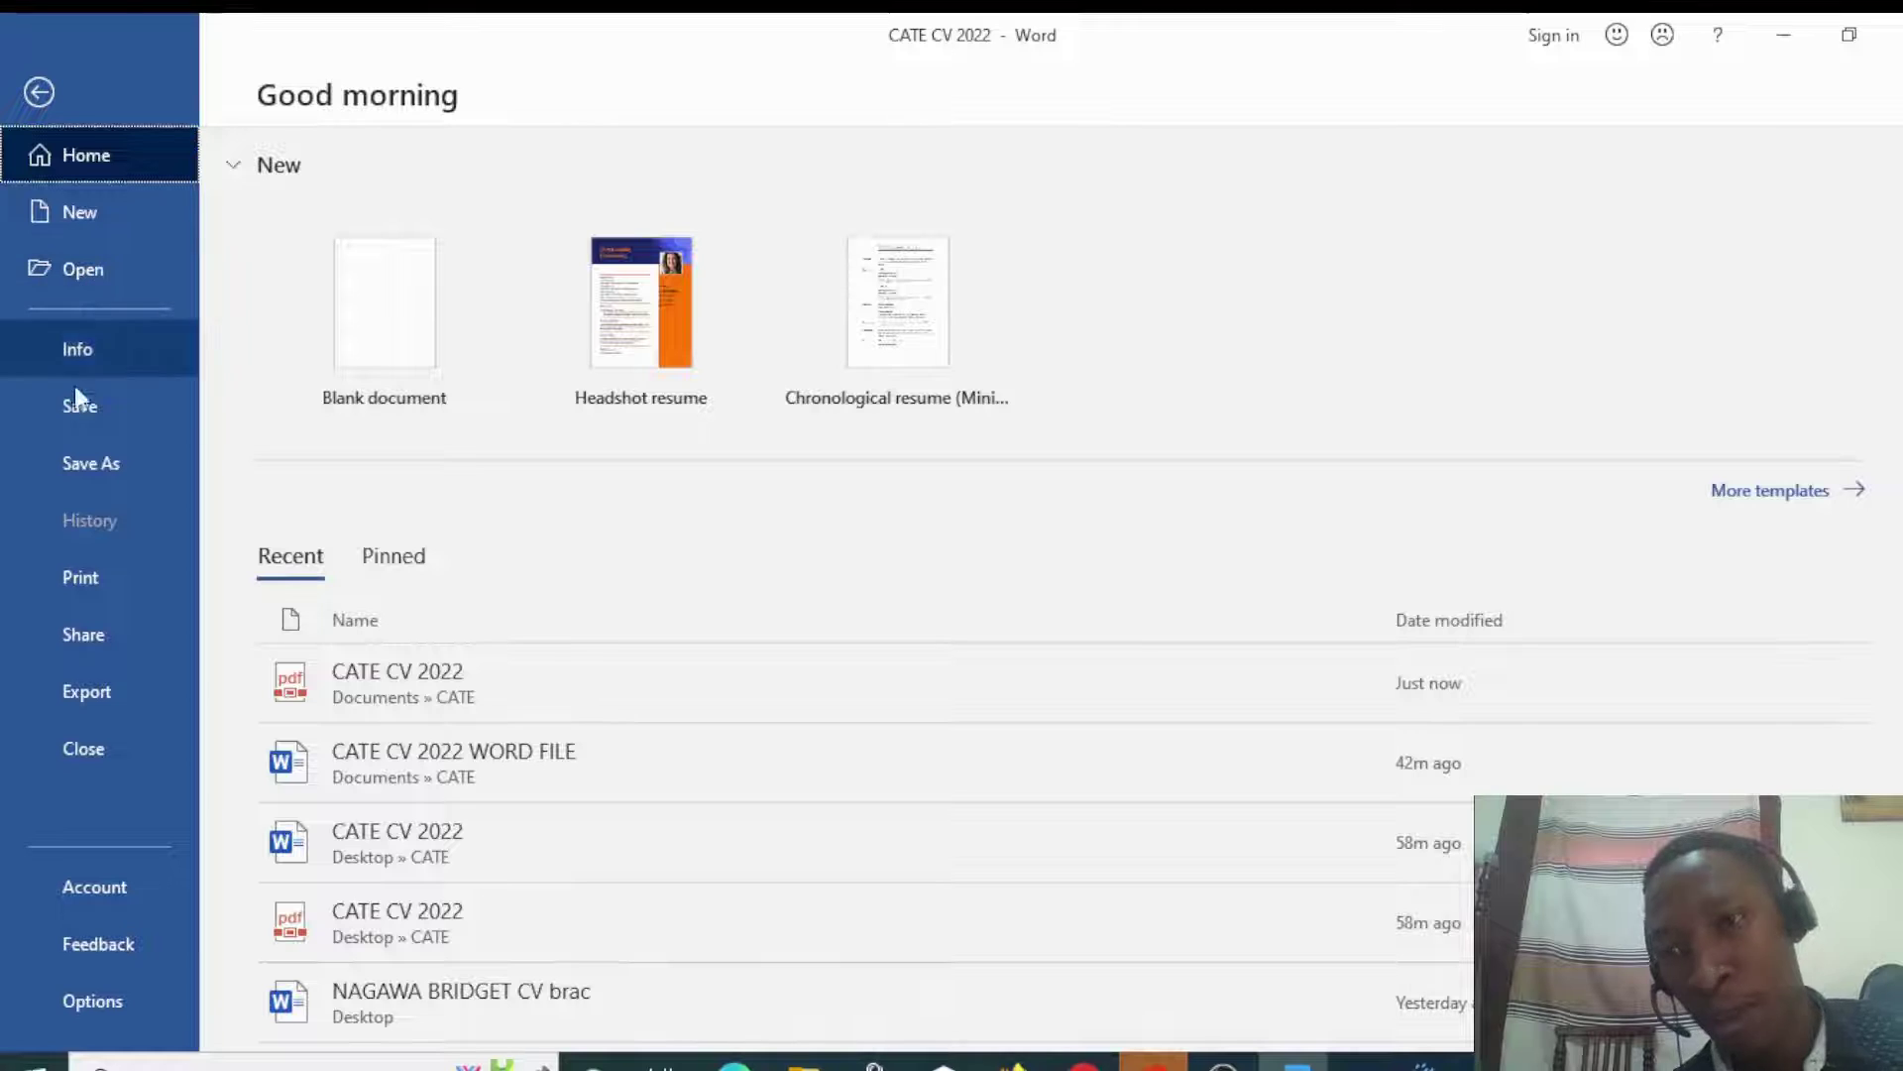
{"action": "left_click", "coordinate": [91, 466]}
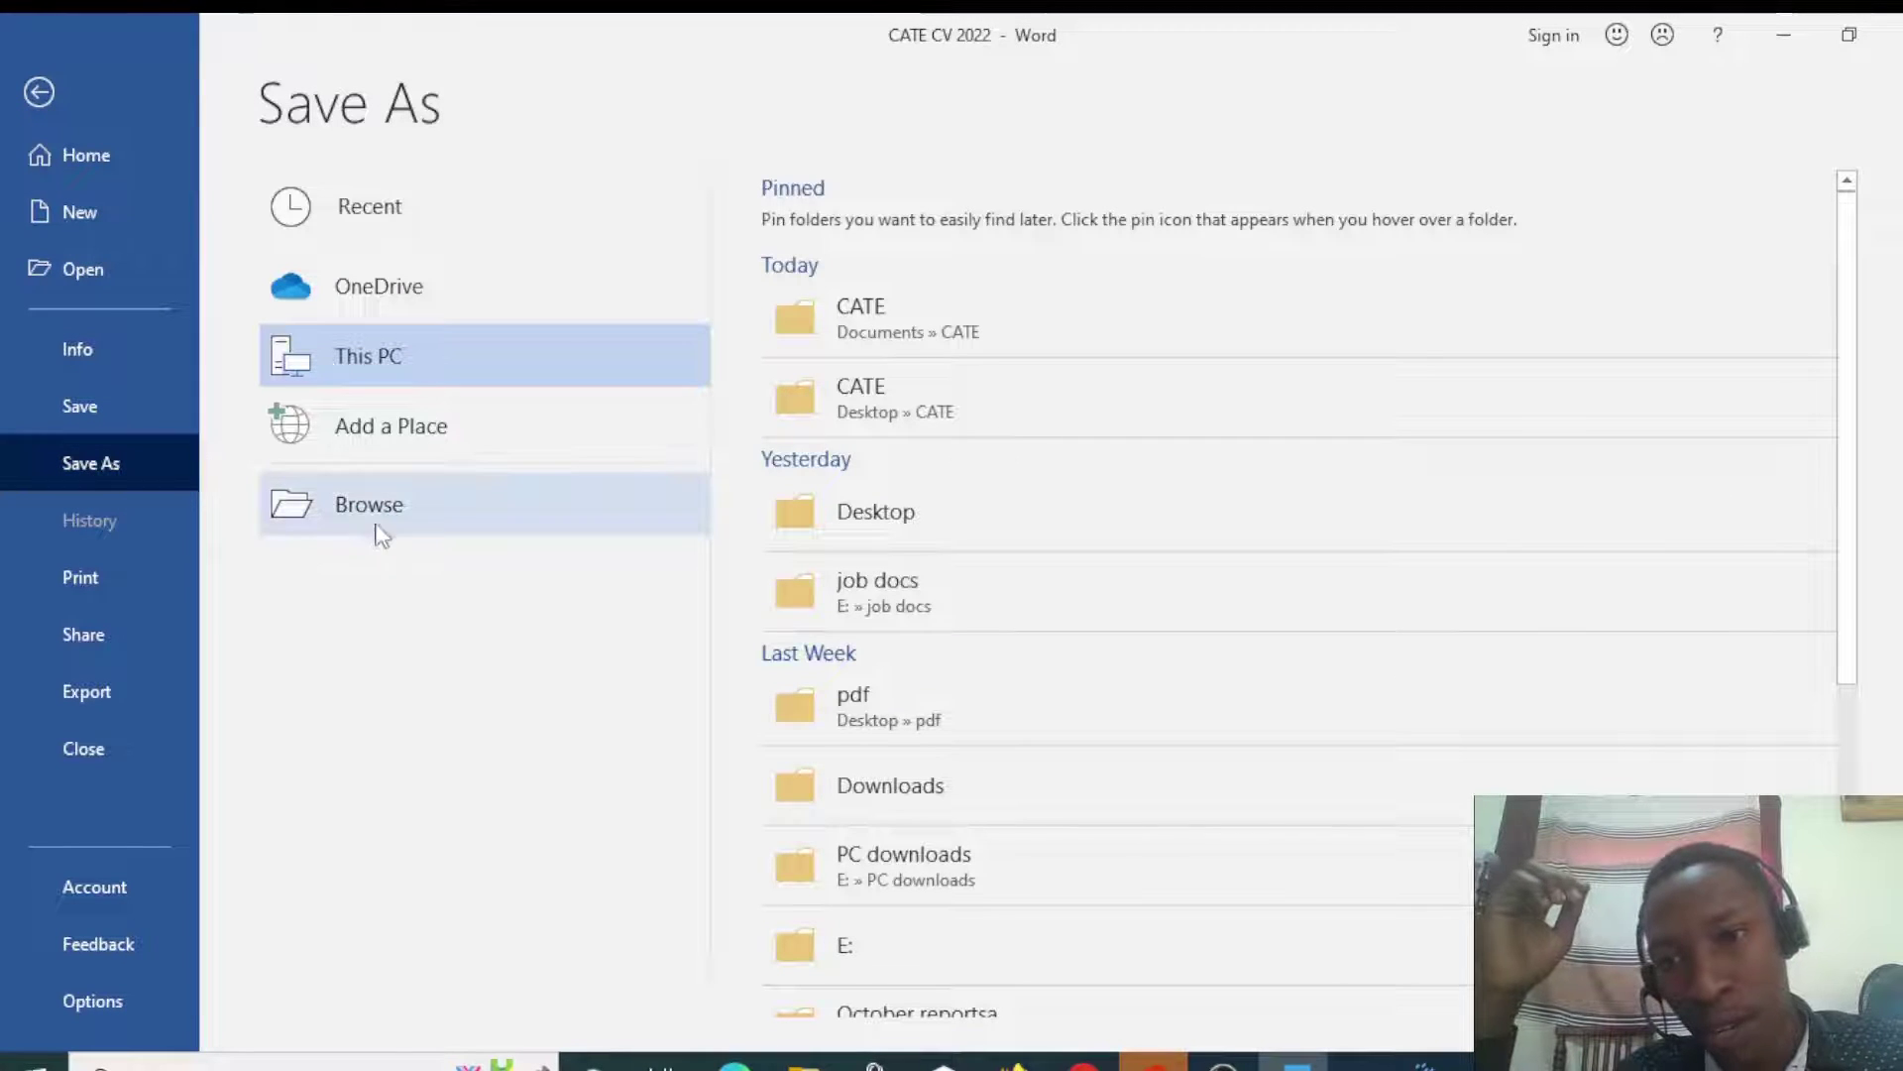
{"action": "left_click", "coordinate": [377, 532]}
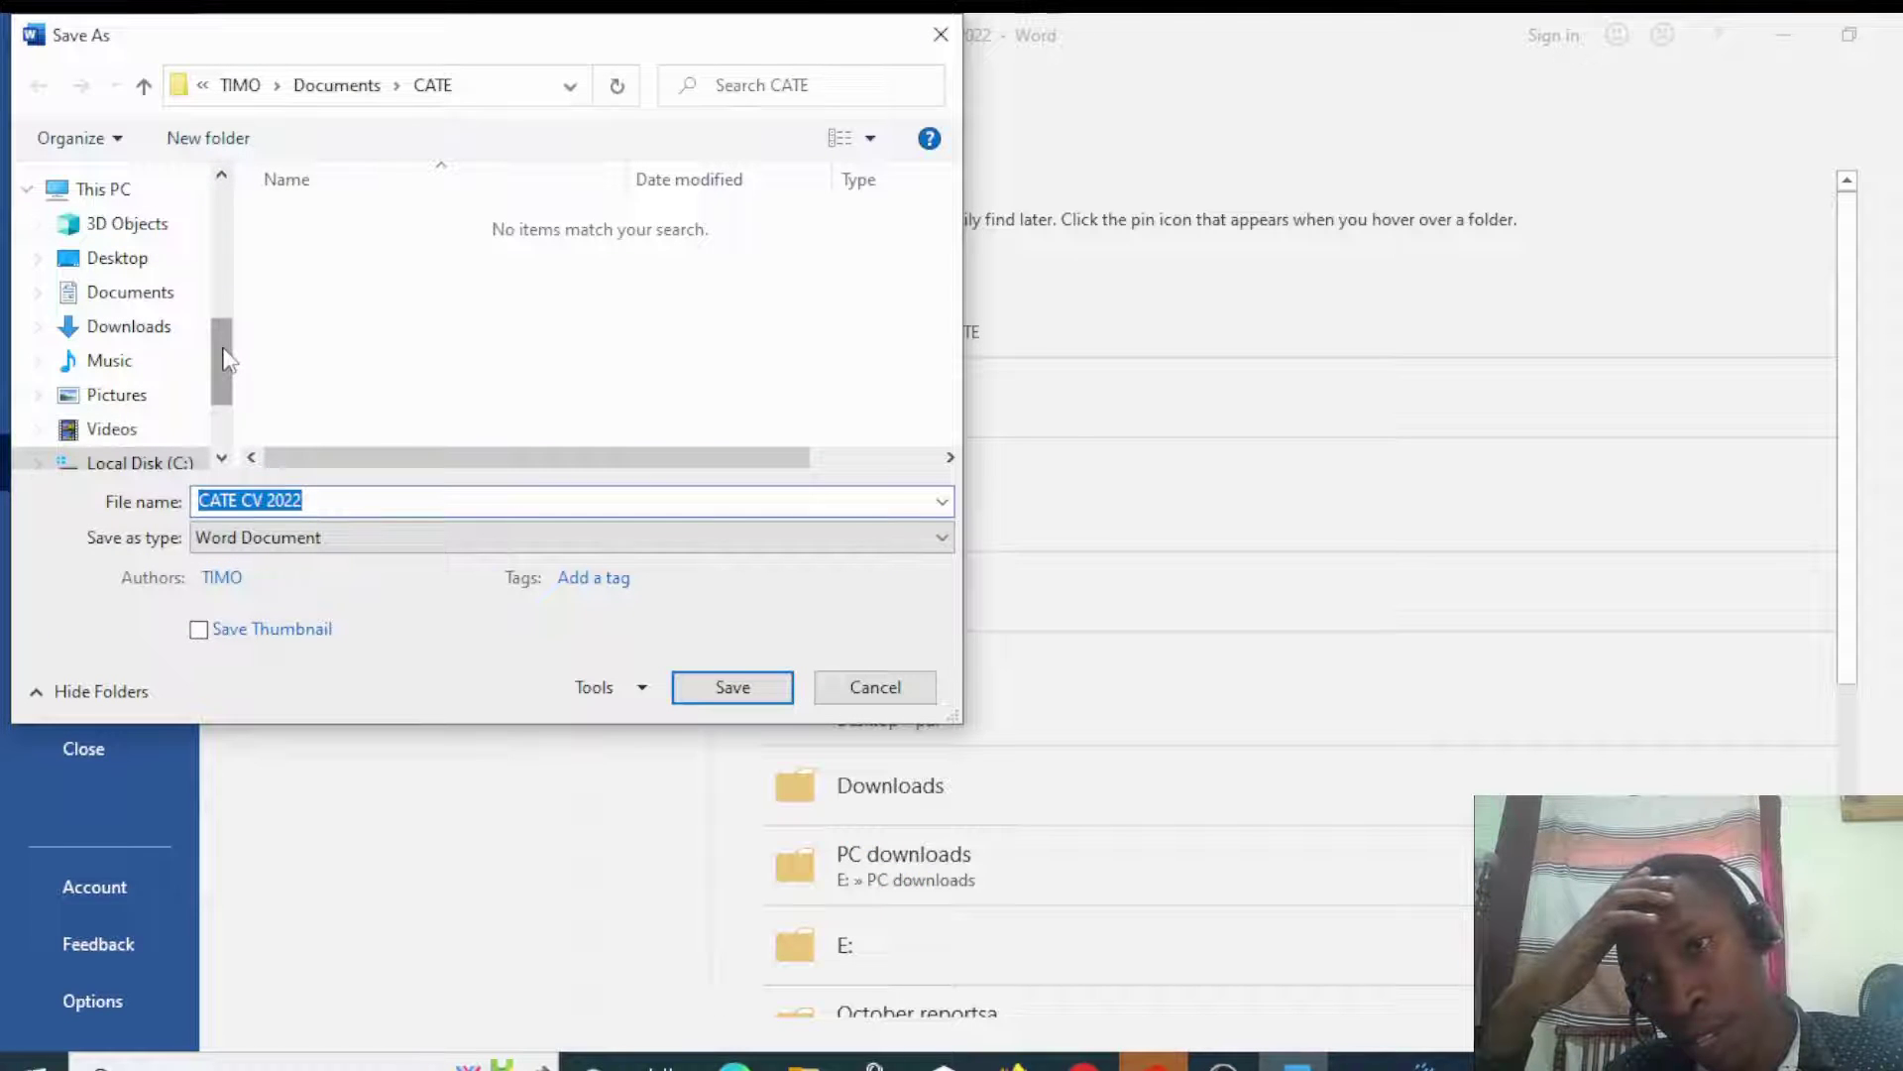
{"action": "mouse_move", "coordinate": [223, 360]}
{"action": "left_mouse_down"}
{"action": "mouse_move", "coordinate": [238, 308]}
{"action": "mouse_move", "coordinate": [238, 334]}
{"action": "left_mouse_up"}
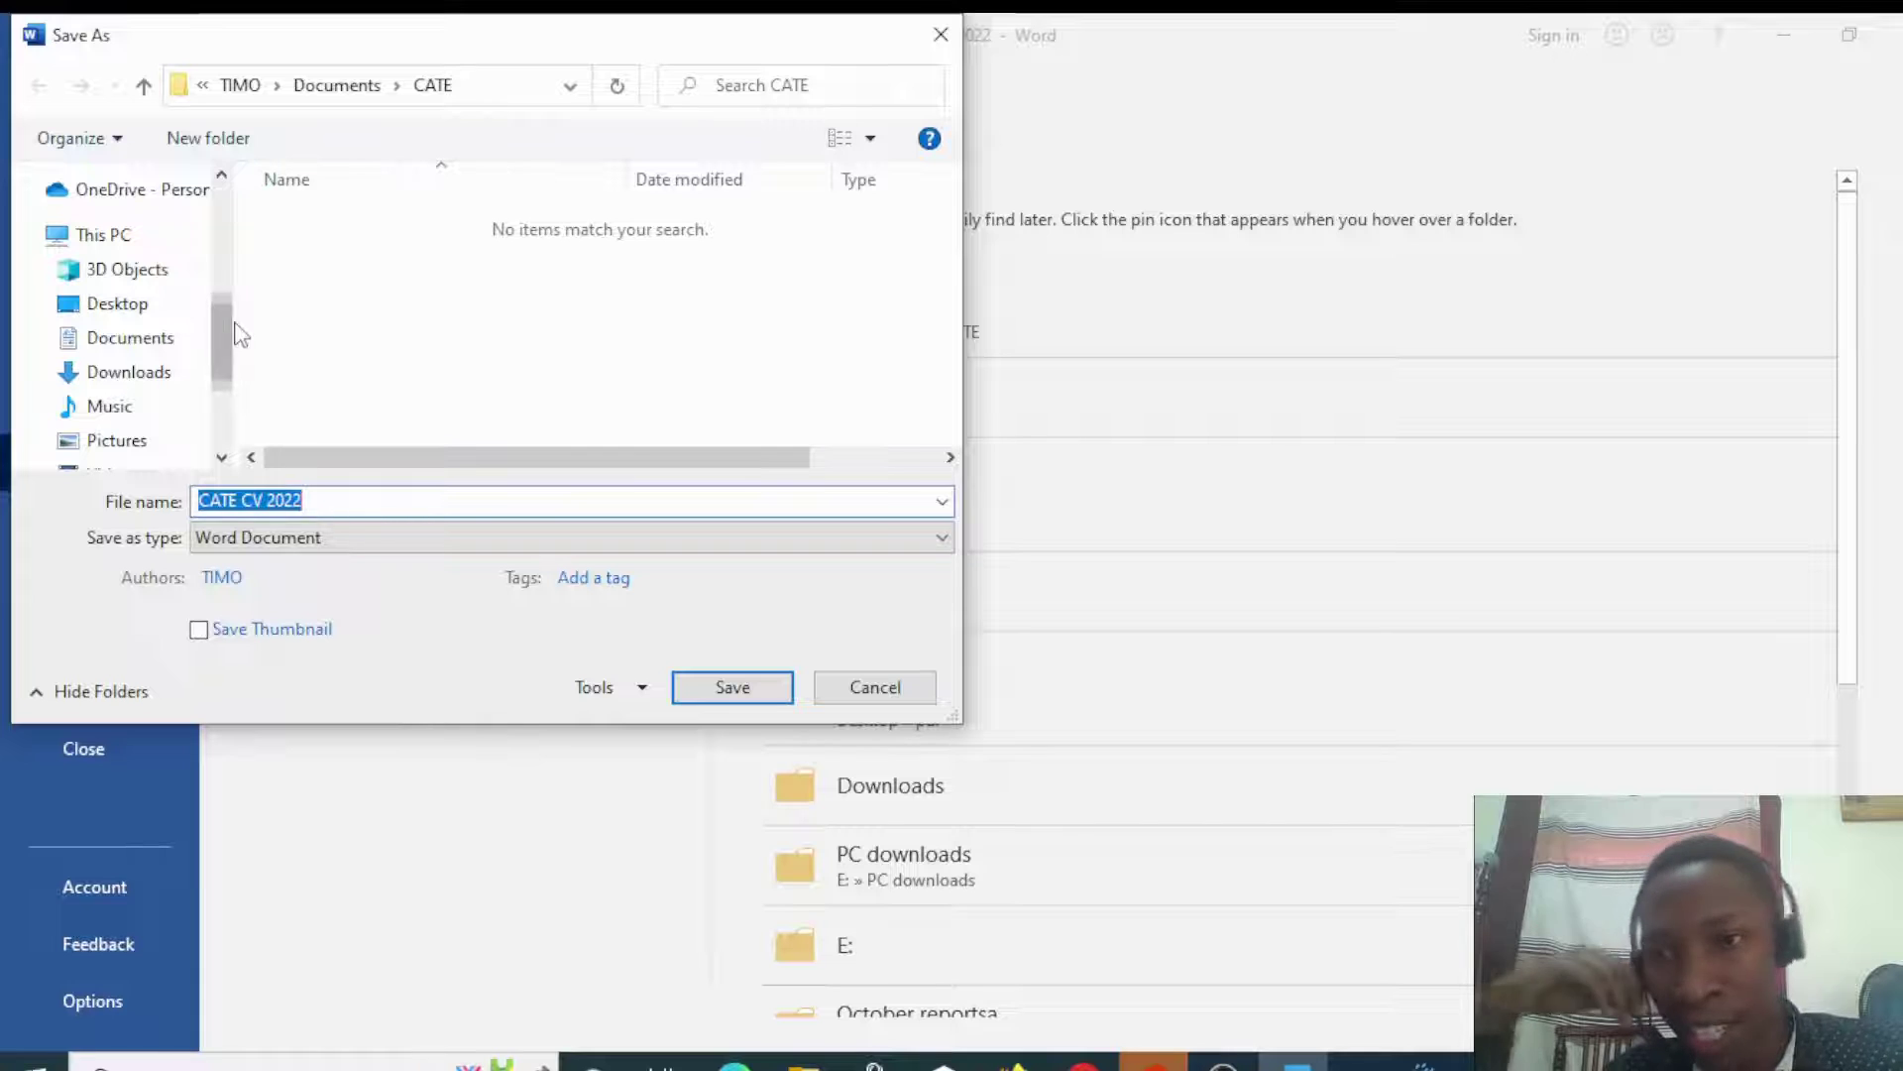
{"action": "left_click", "coordinate": [123, 342]}
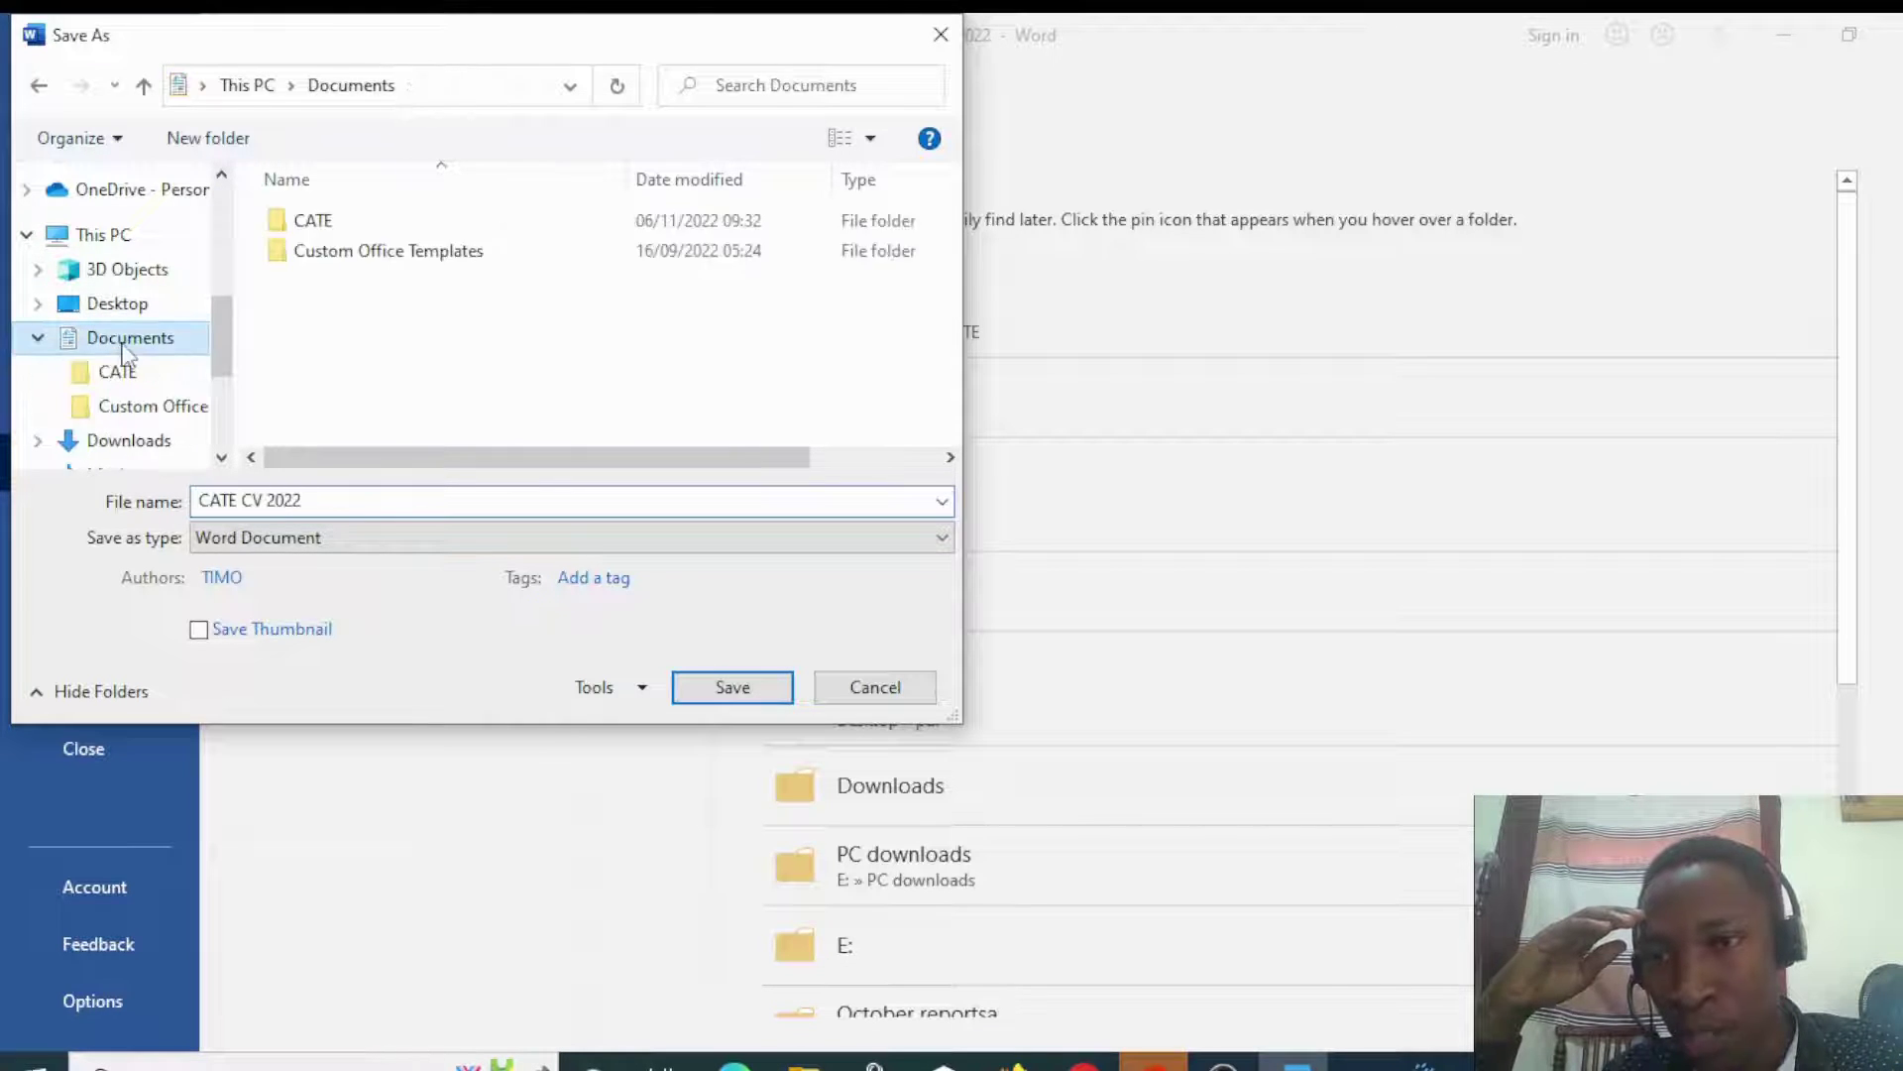
{"action": "double_click", "coordinate": [307, 222]}
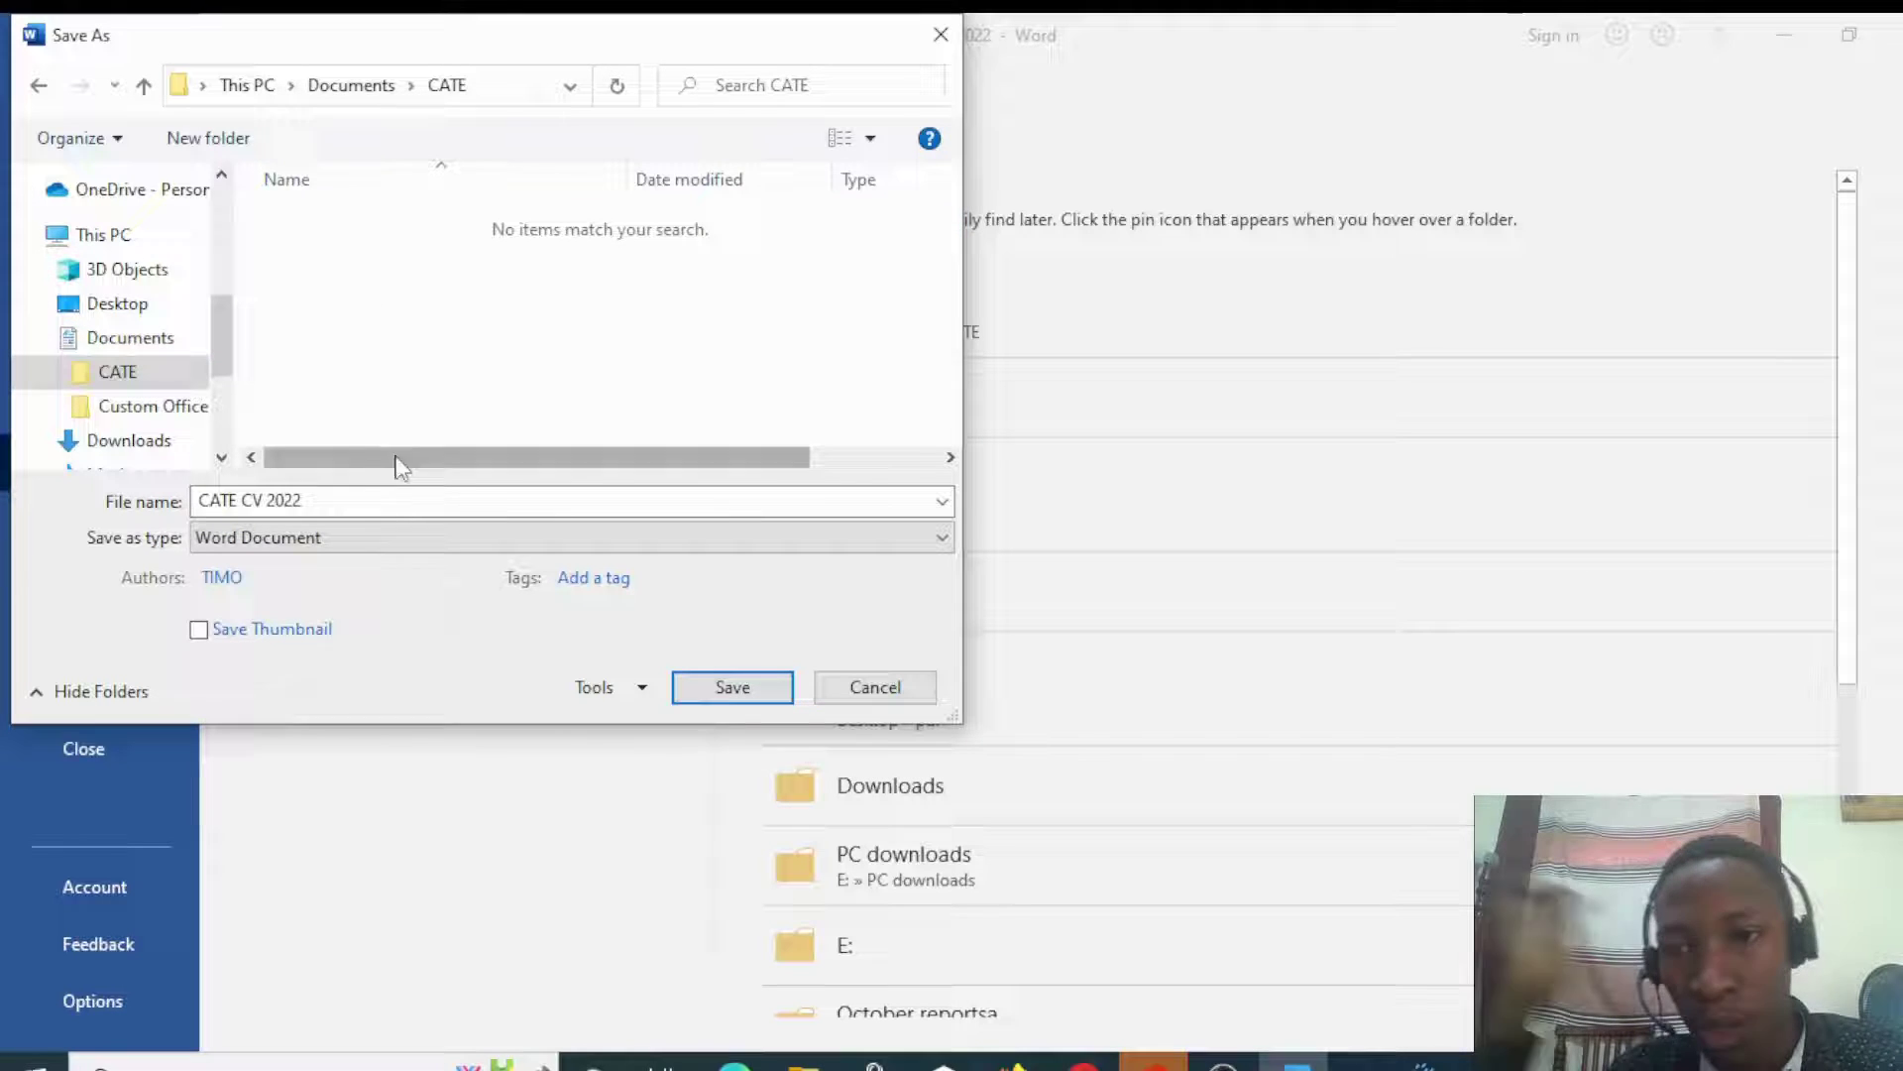
Step: Name the file 'CATE CV 2022 WORD FORMAT NEW' and keep the type Word Document
{"action": "left_click", "coordinate": [316, 503]}
{"action": "left_click", "coordinate": [317, 503]}
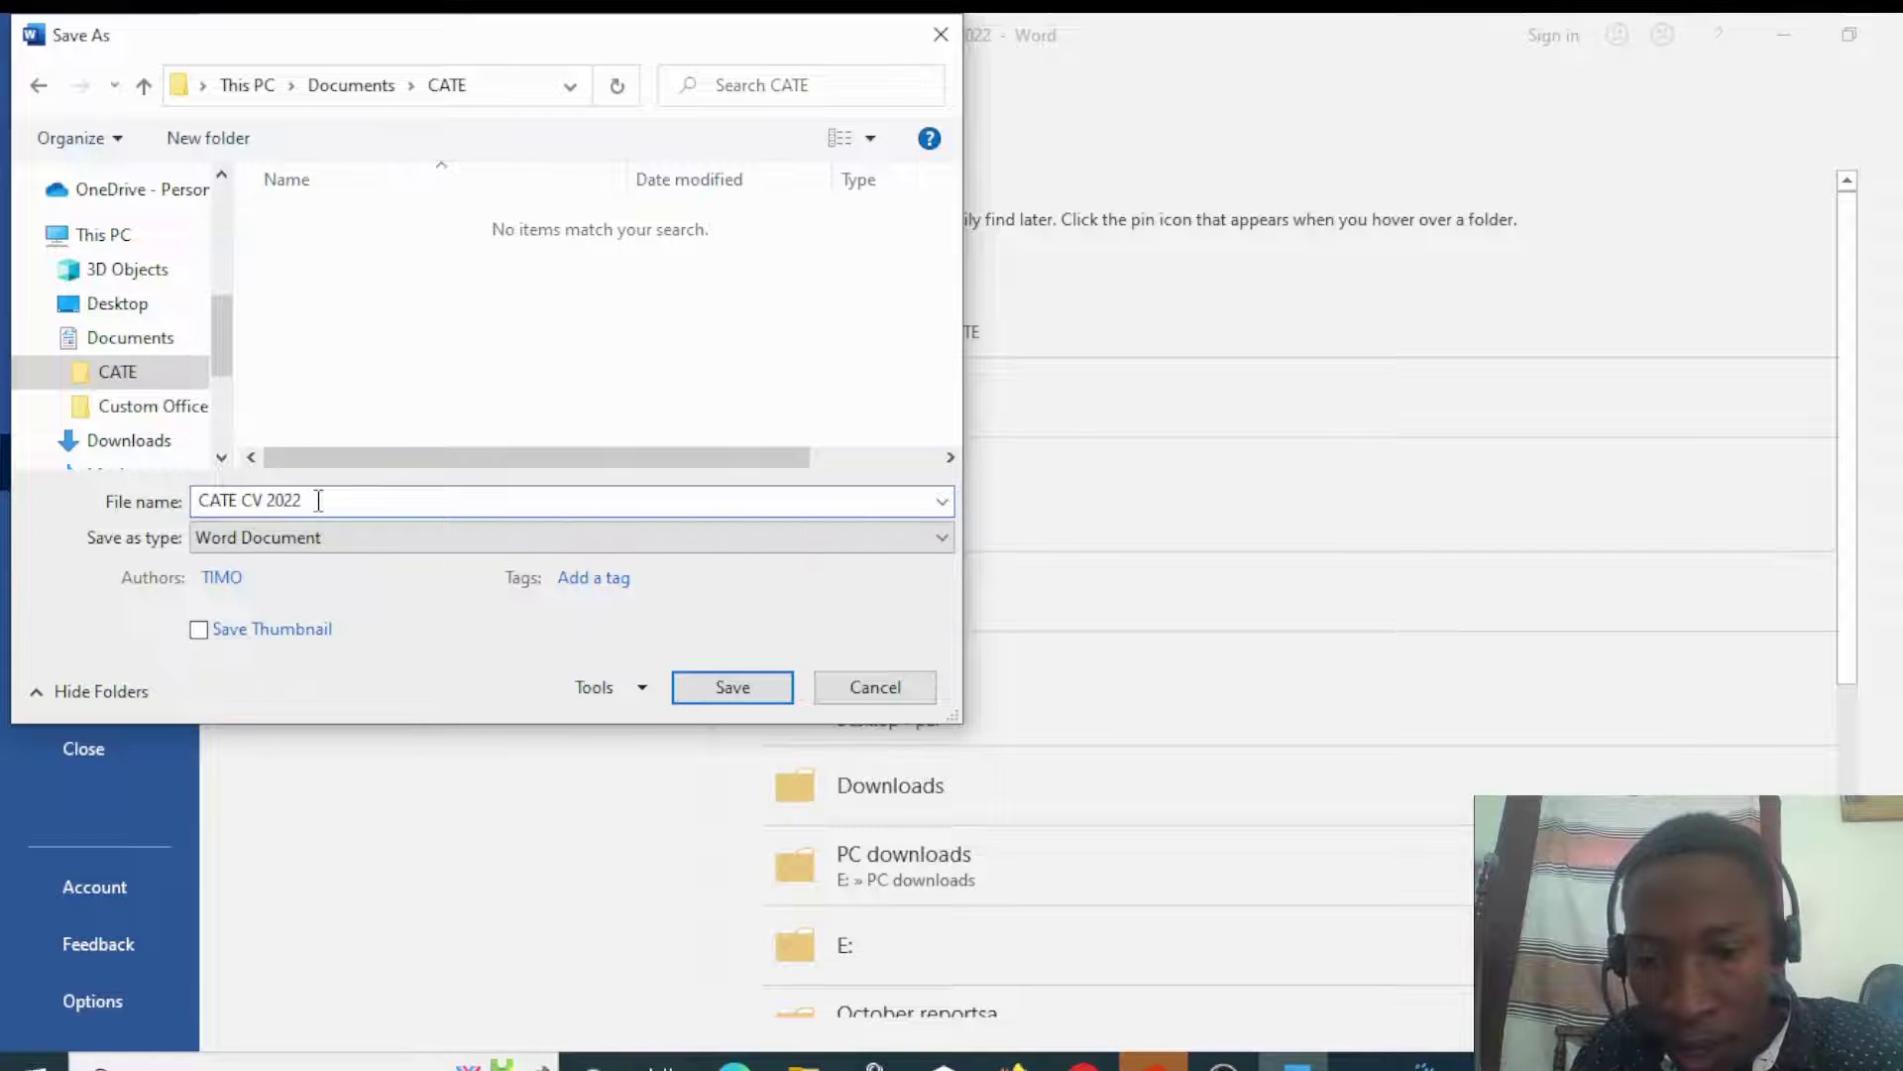
{"action": "type", "text": "WORD "}
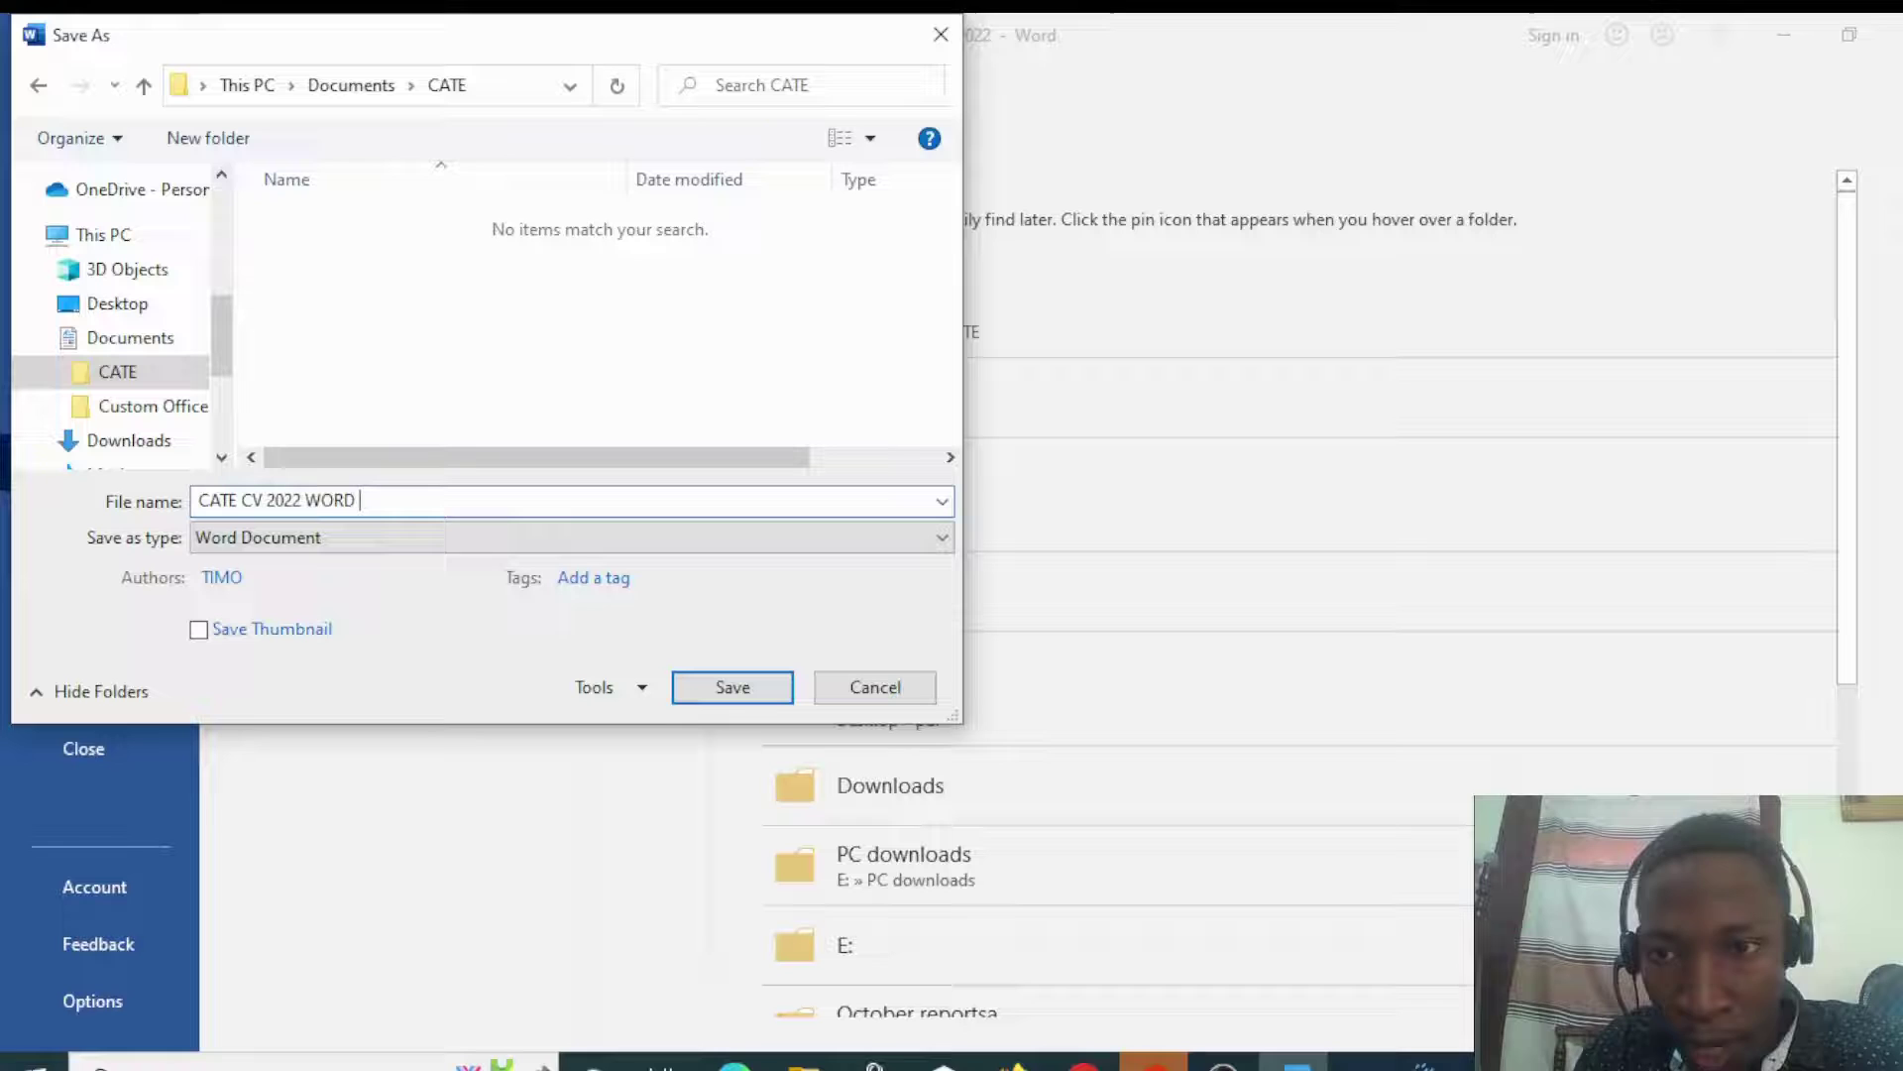
{"action": "type", "text": "FO"}
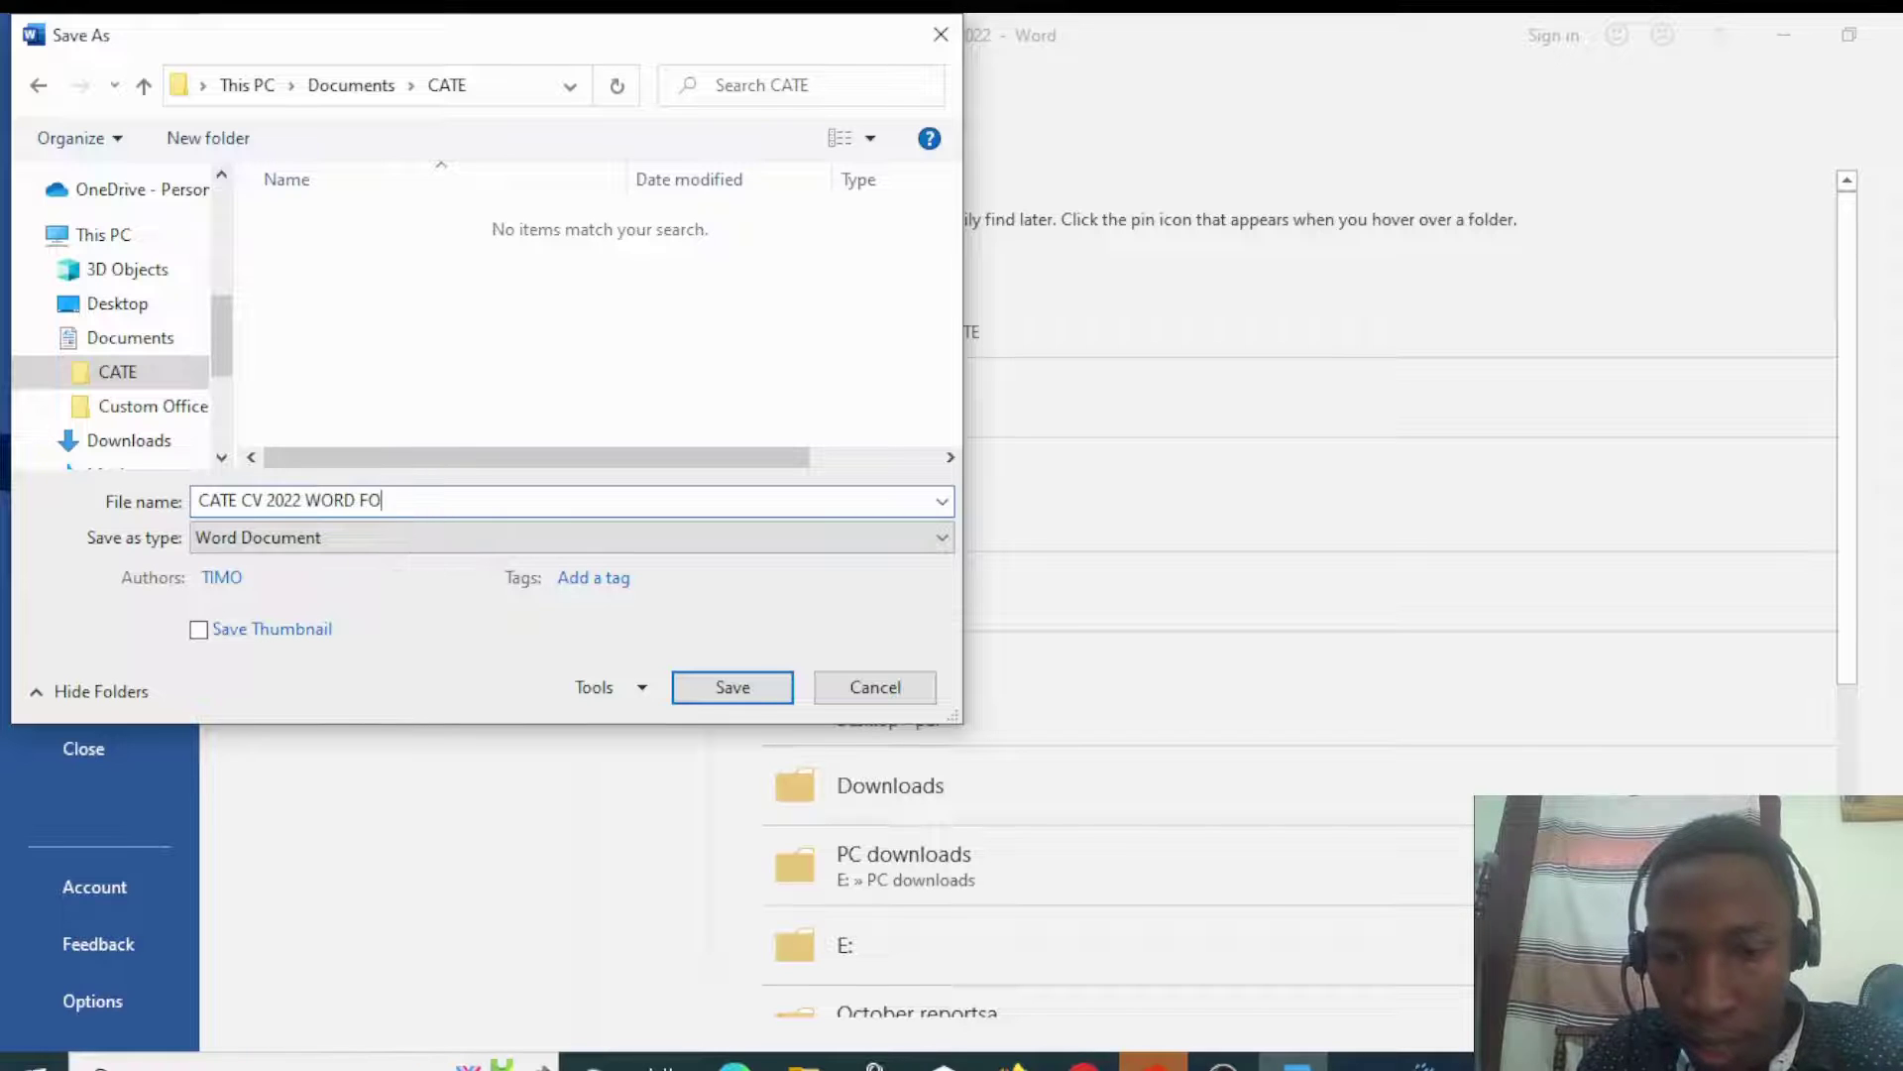
{"action": "type", "text": "RMAT"}
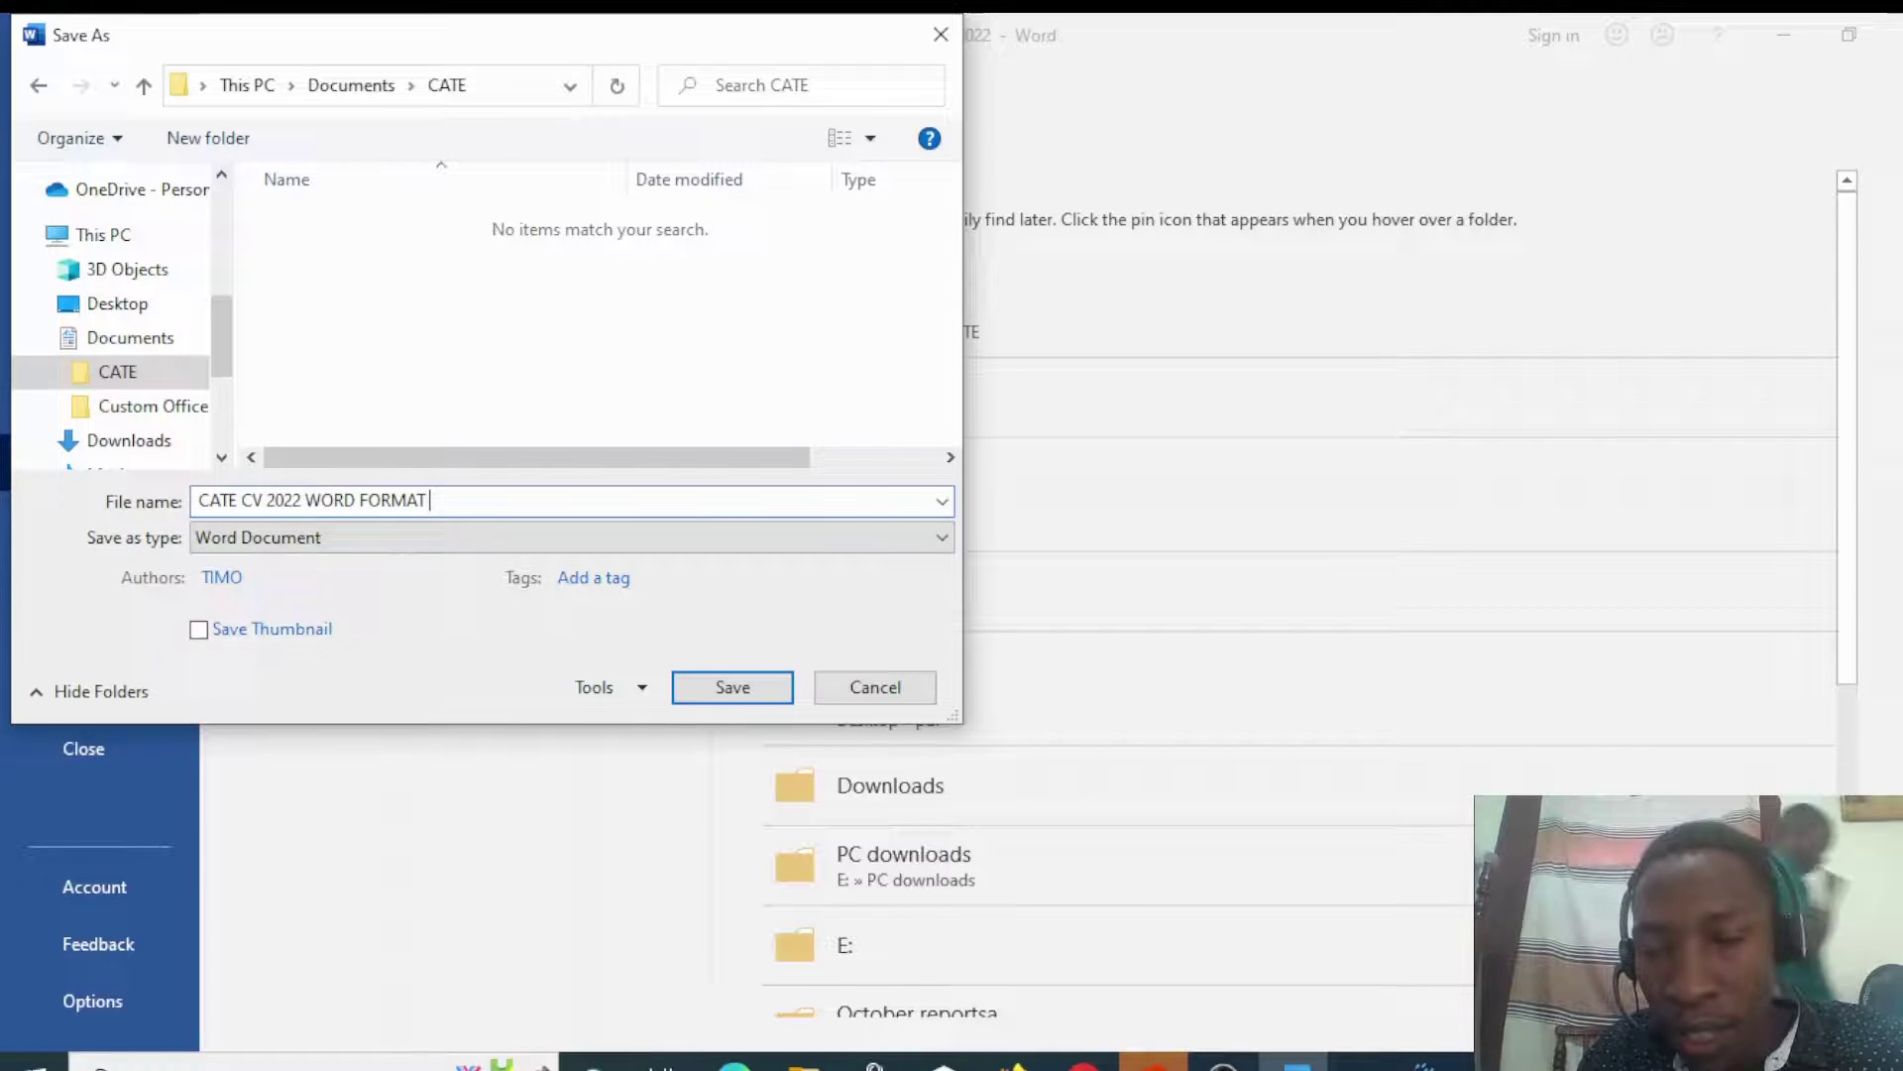
{"action": "type", "text": " NE"}
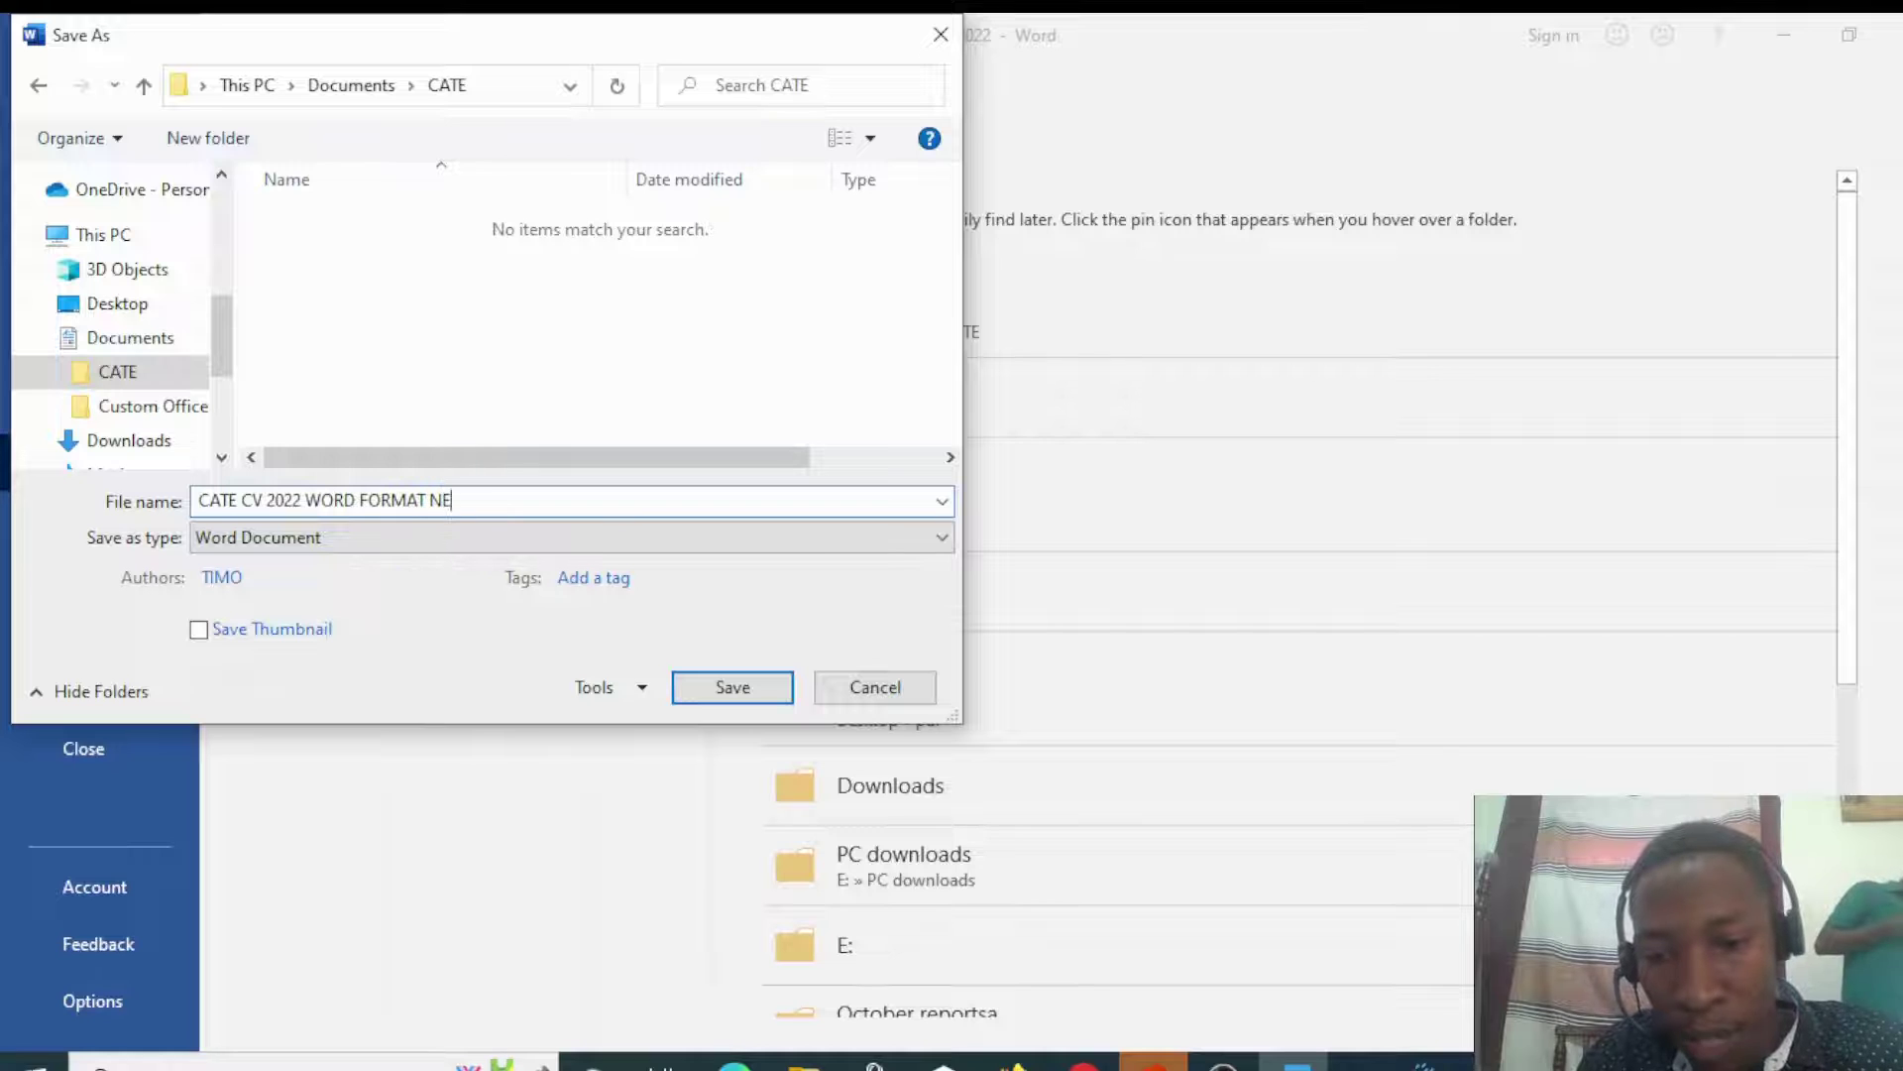
{"action": "type", "text": "W"}
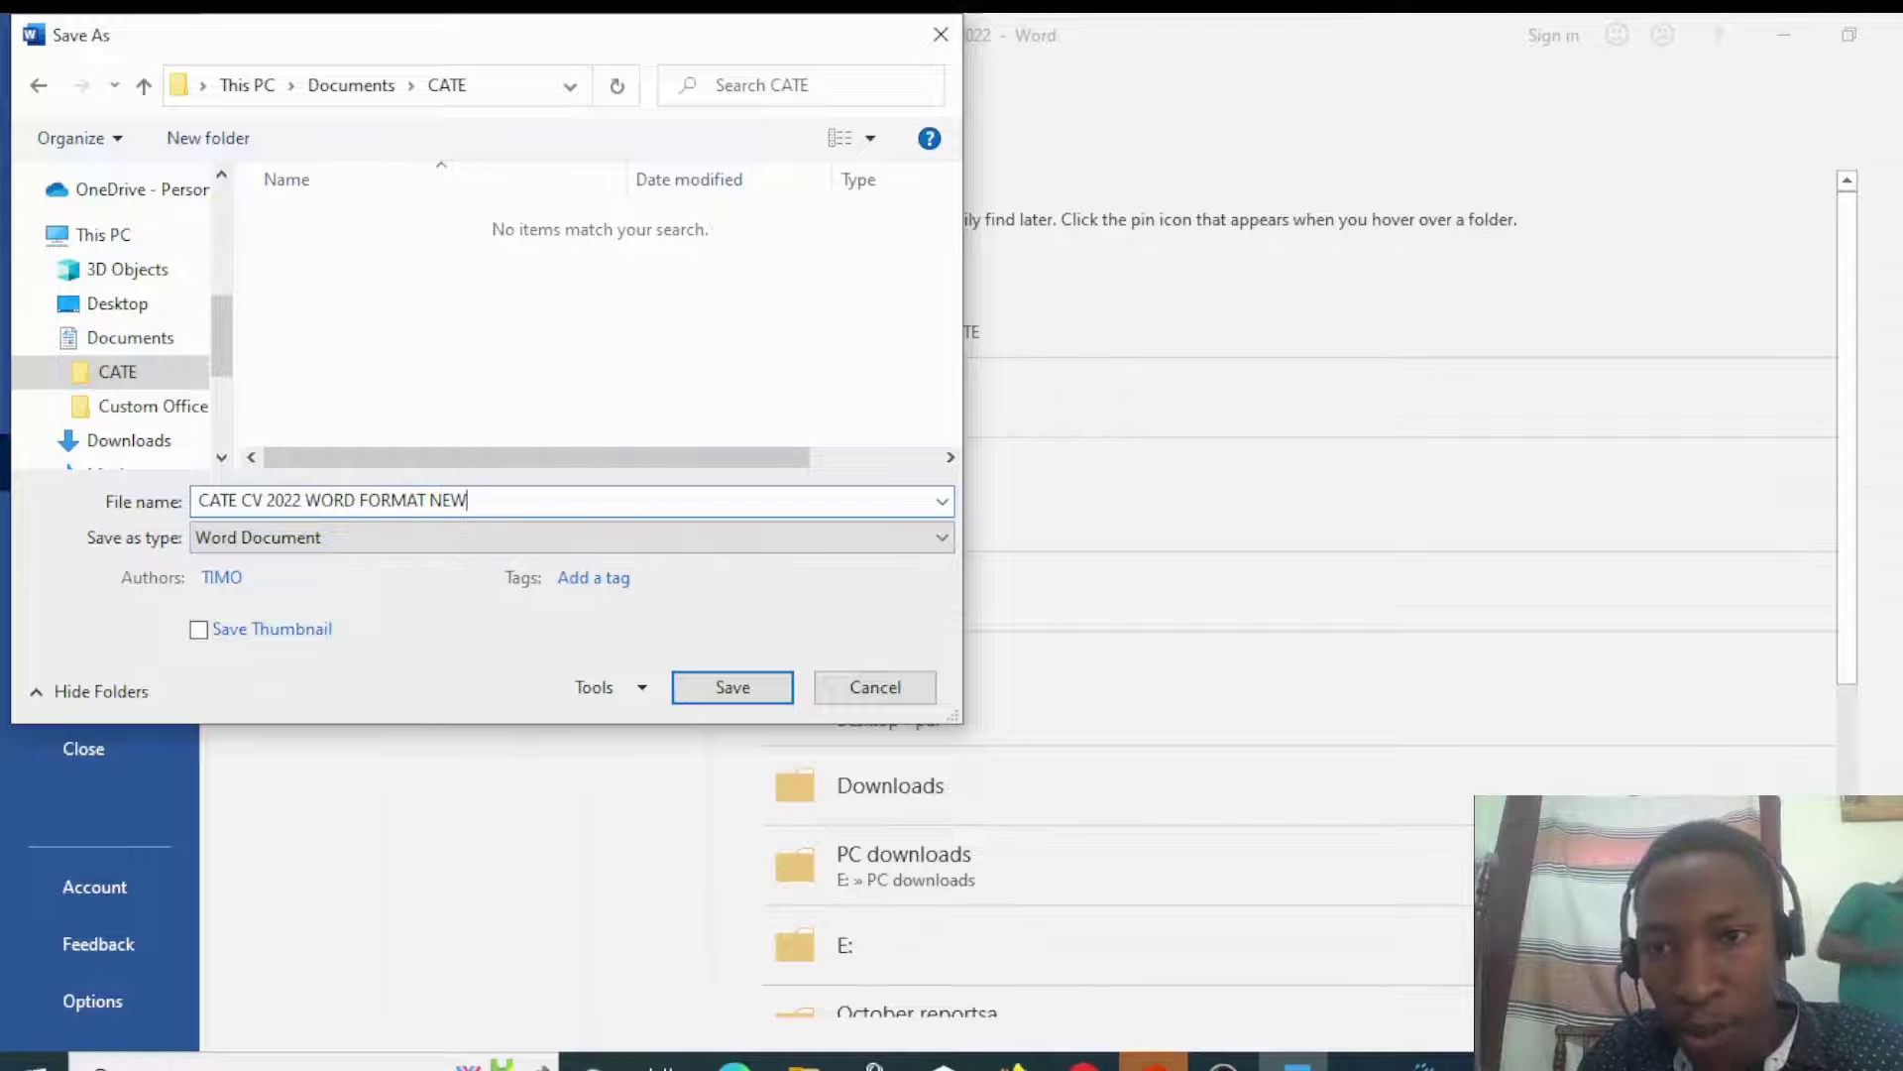
{"action": "left_click", "coordinate": [472, 539]}
{"action": "left_click", "coordinate": [314, 563]}
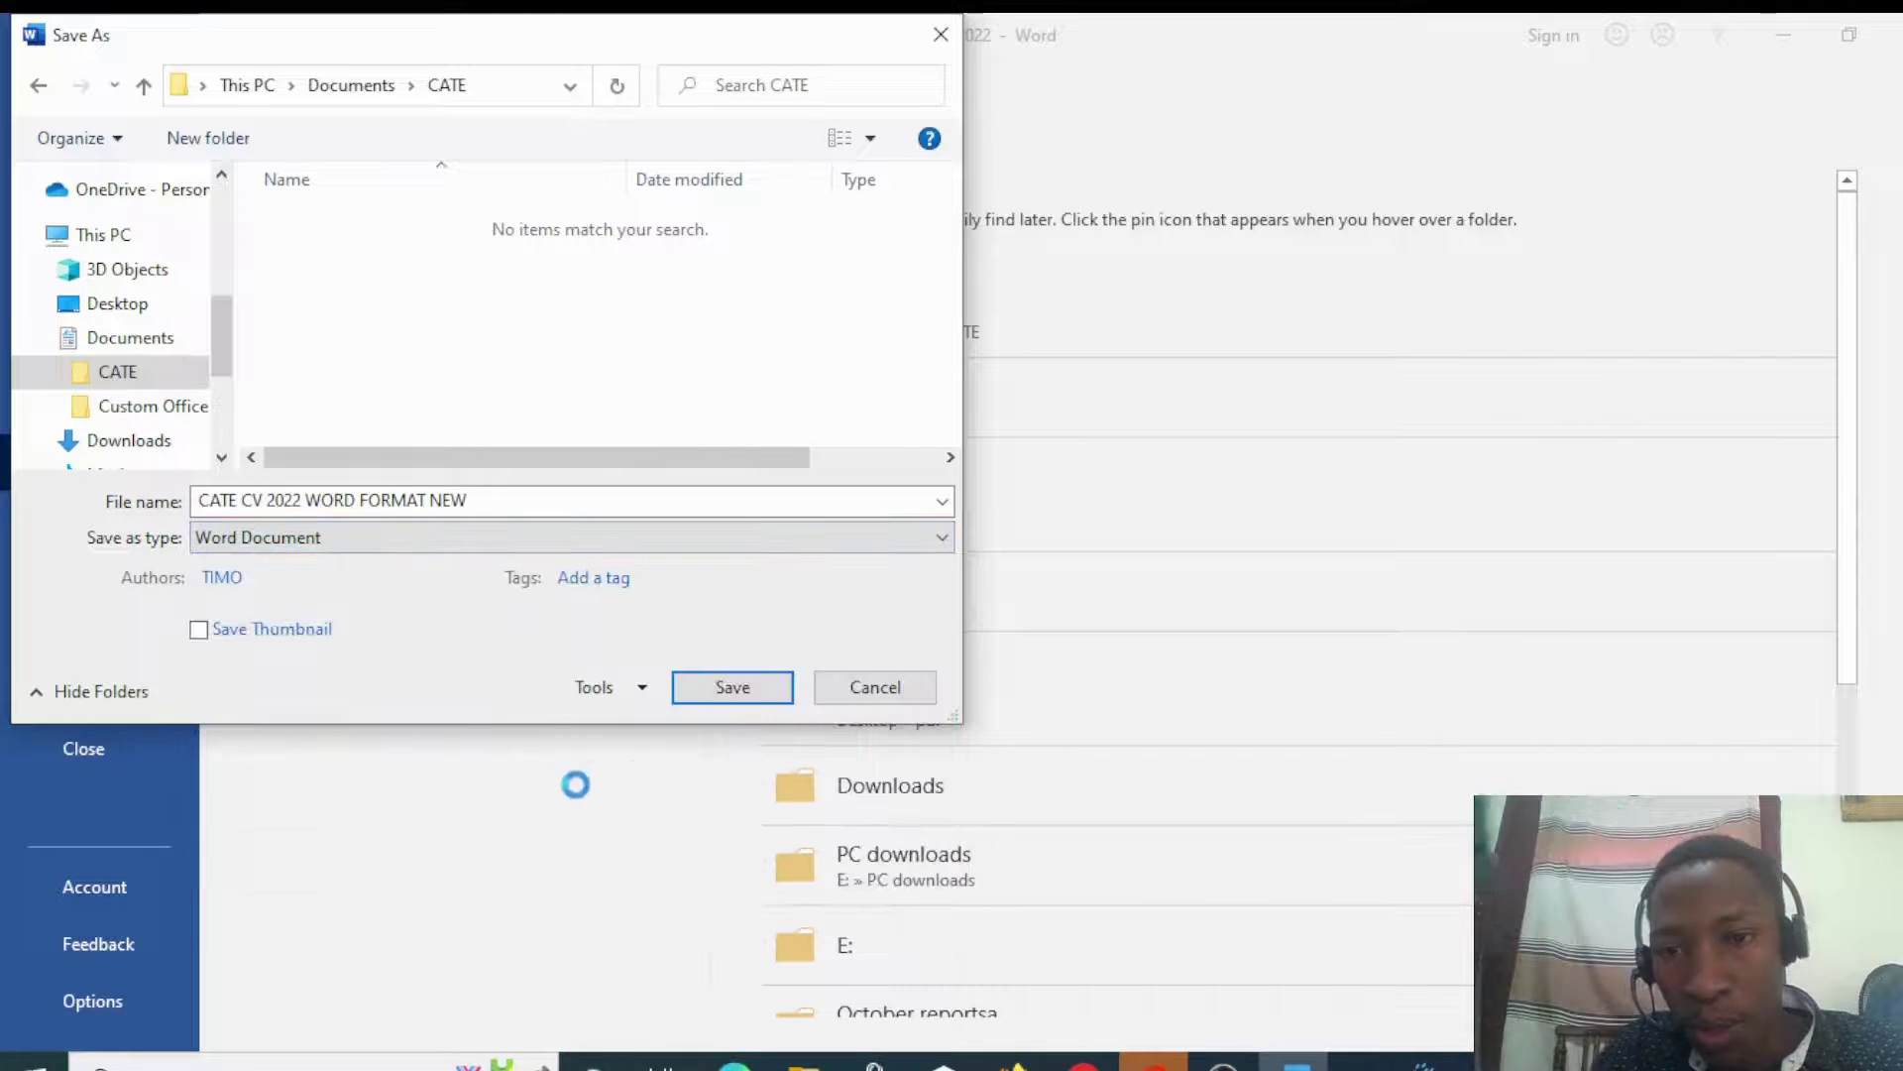
Step: Save the file as CATE CV 2022 WORD FORMAT NEW and scroll through the document to check it
{"action": "left_click", "coordinate": [723, 691]}
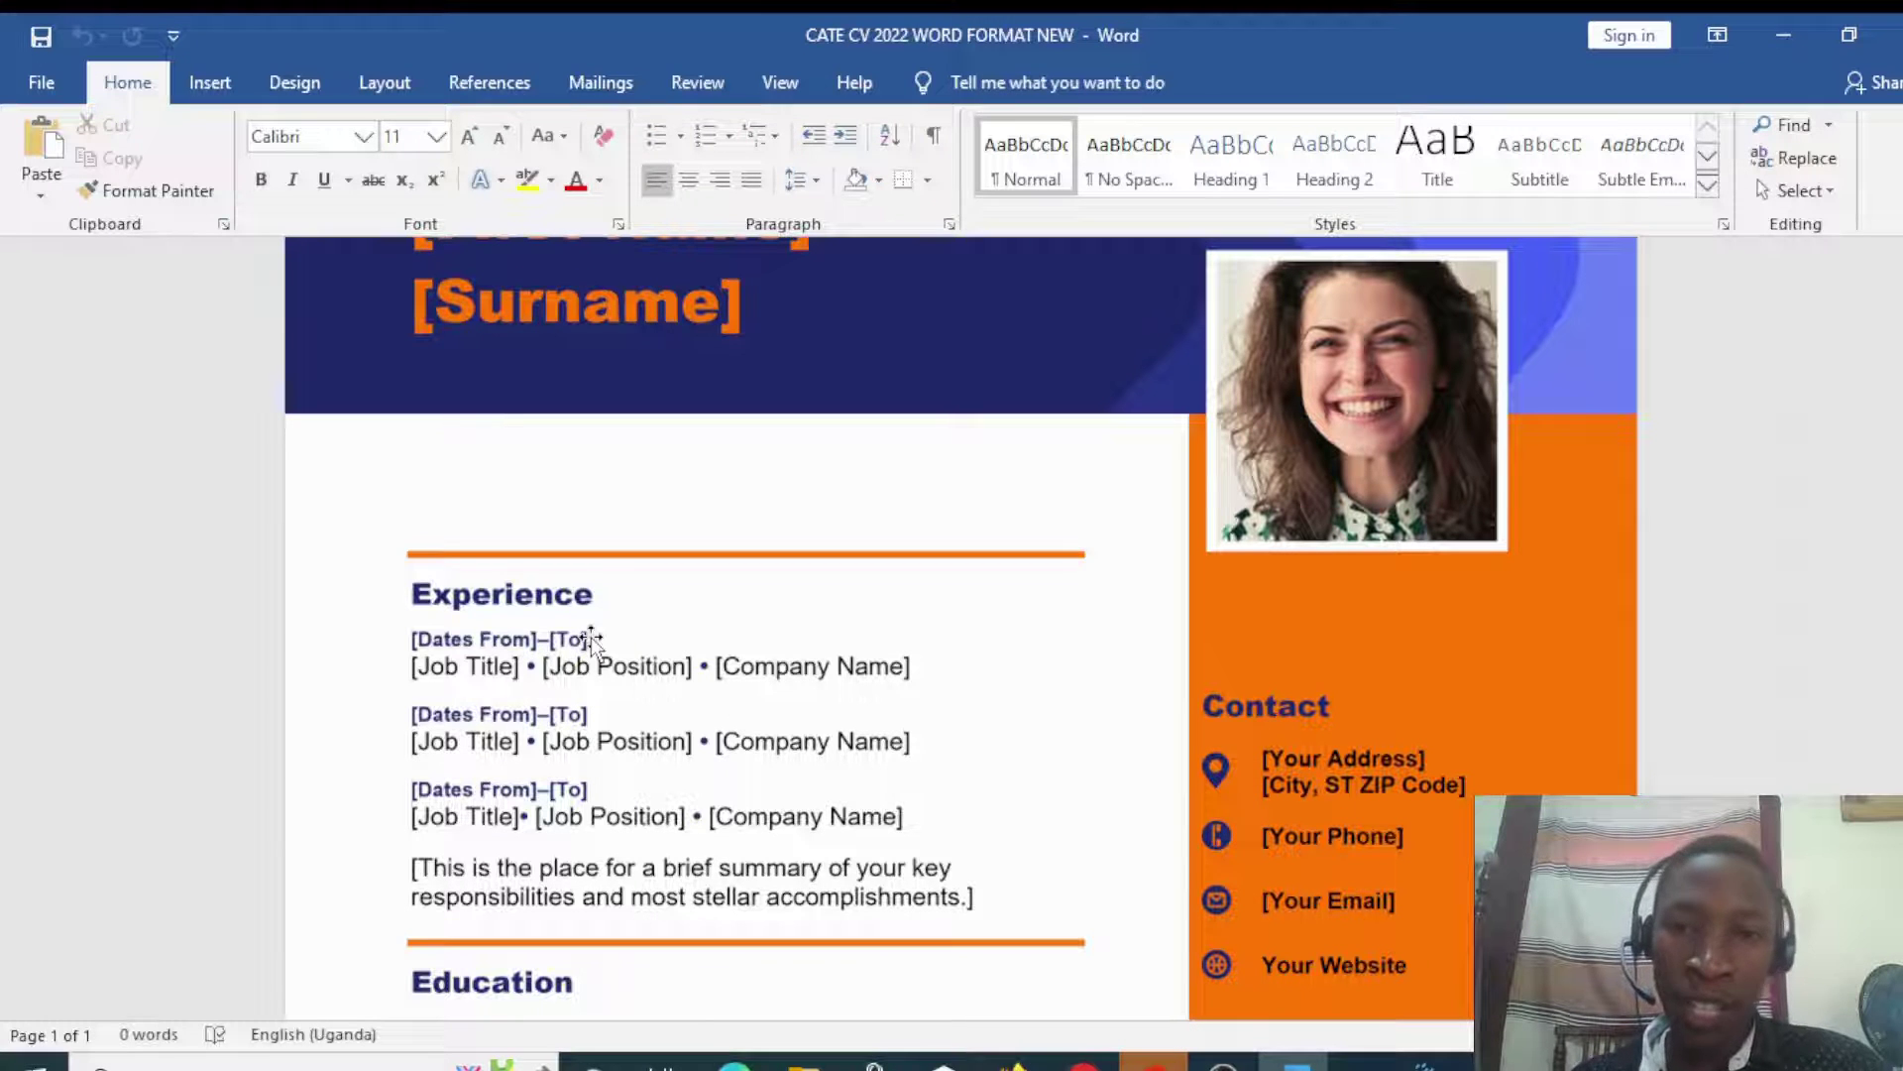
{"action": "scroll", "coordinate": [580, 664], "scroll_direction": "up", "scroll_amount": 3}
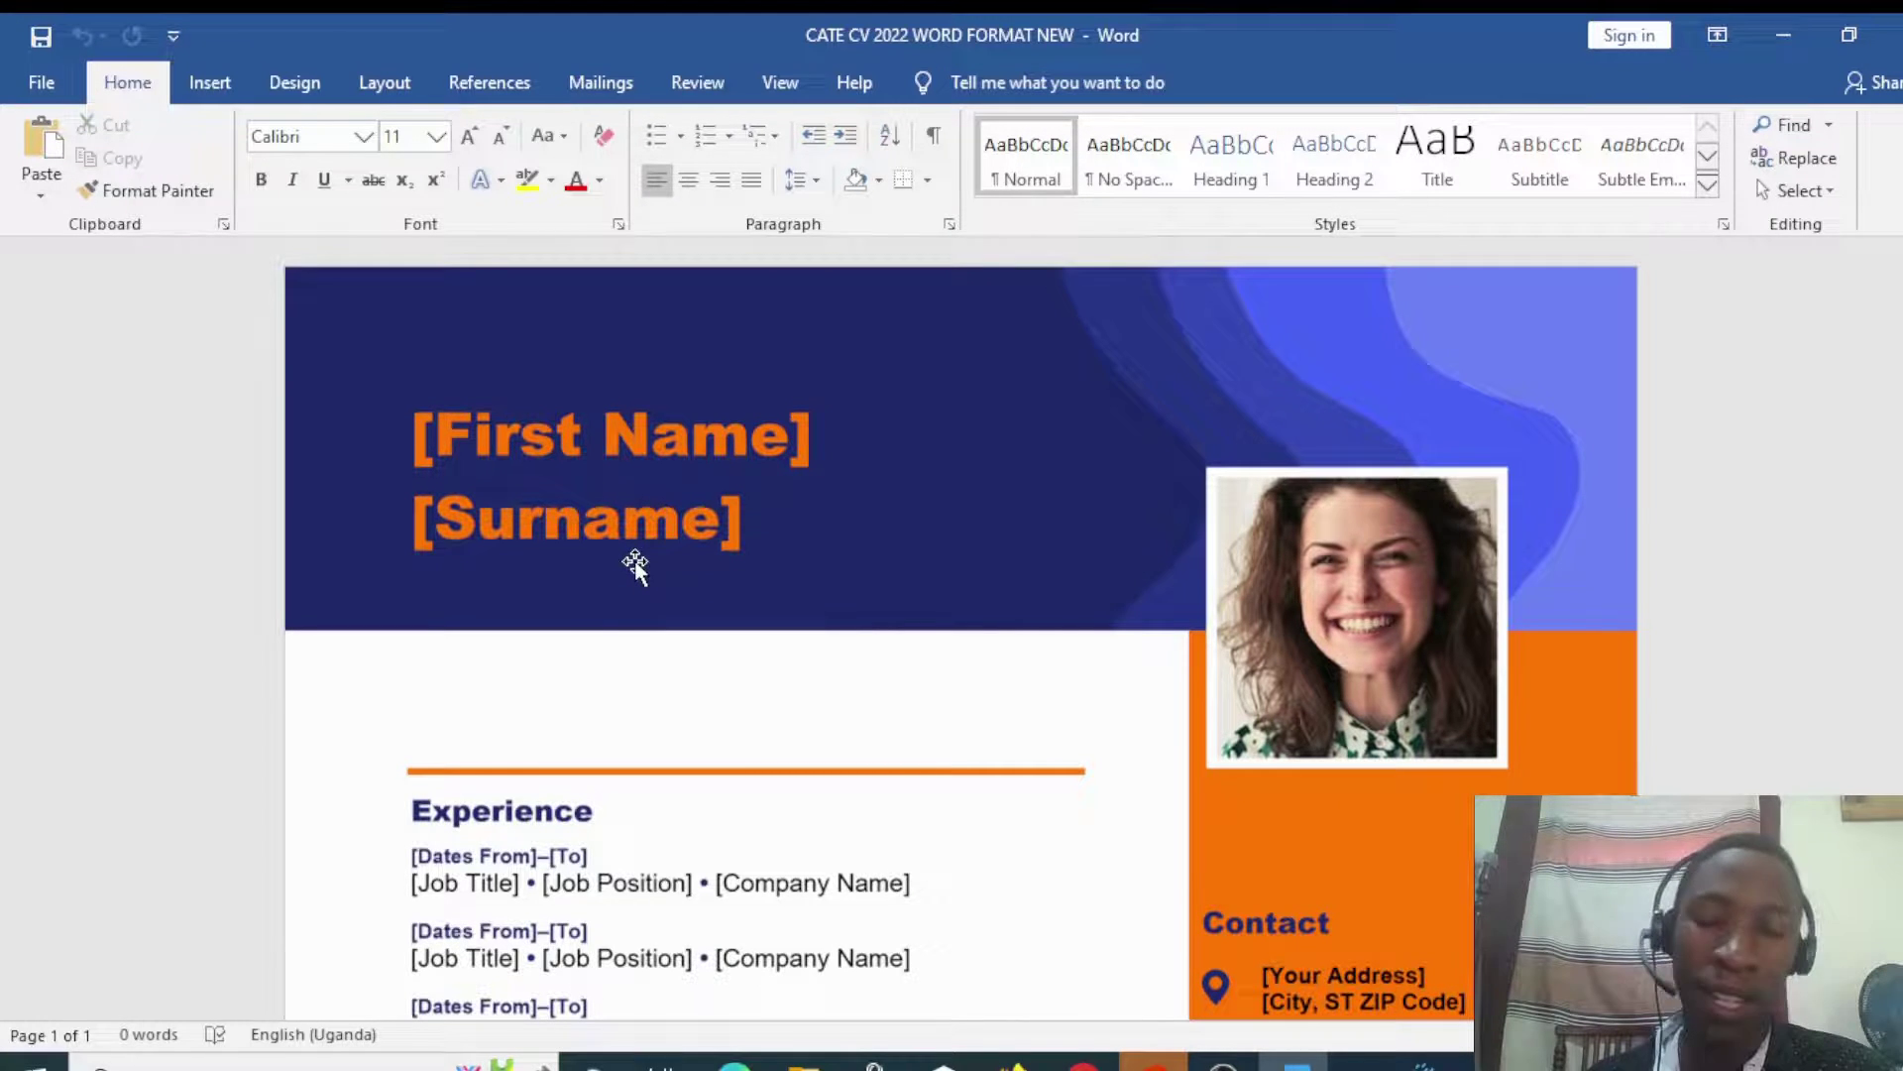
{"action": "scroll", "coordinate": [635, 566], "scroll_direction": "down", "scroll_amount": 5}
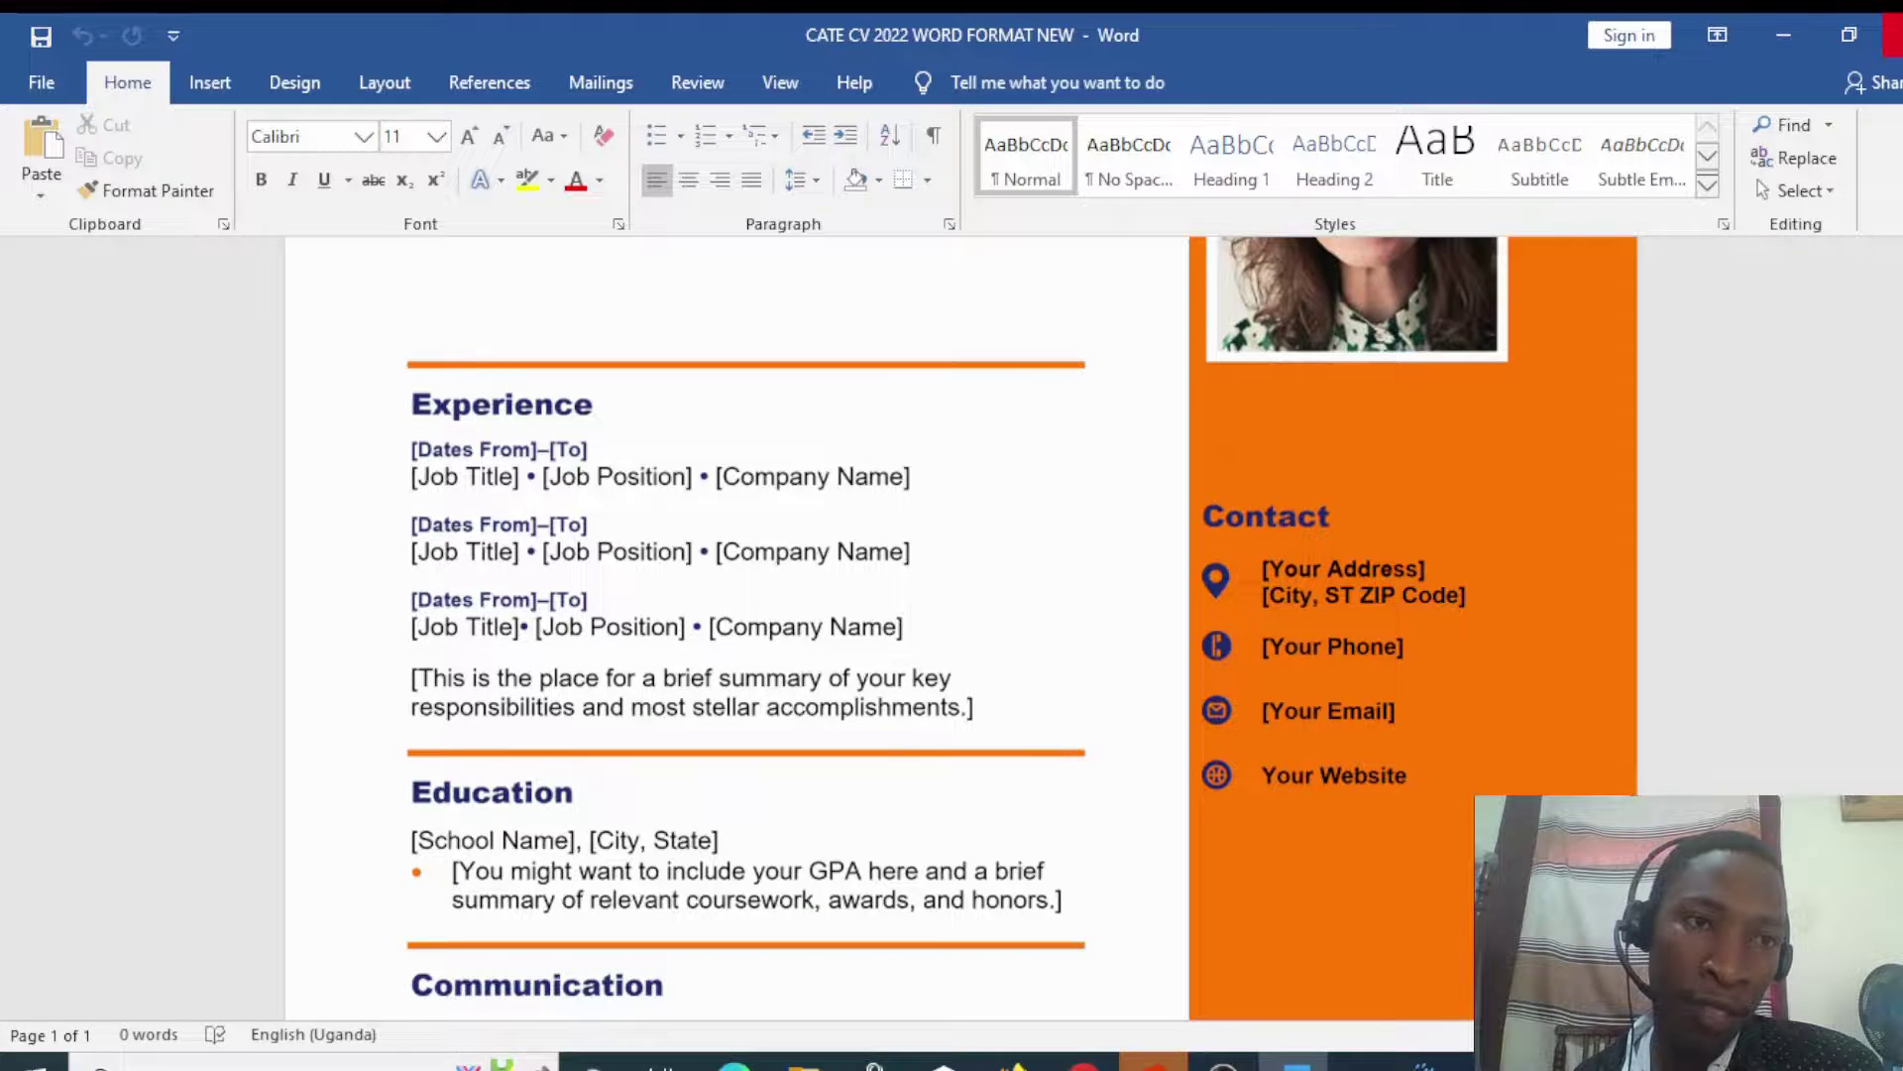
Step: Close Word and reopen CATE CV 2022 WORD FORMAT NEW from the CATE folder
{"action": "left_click", "coordinate": [1891, 35]}
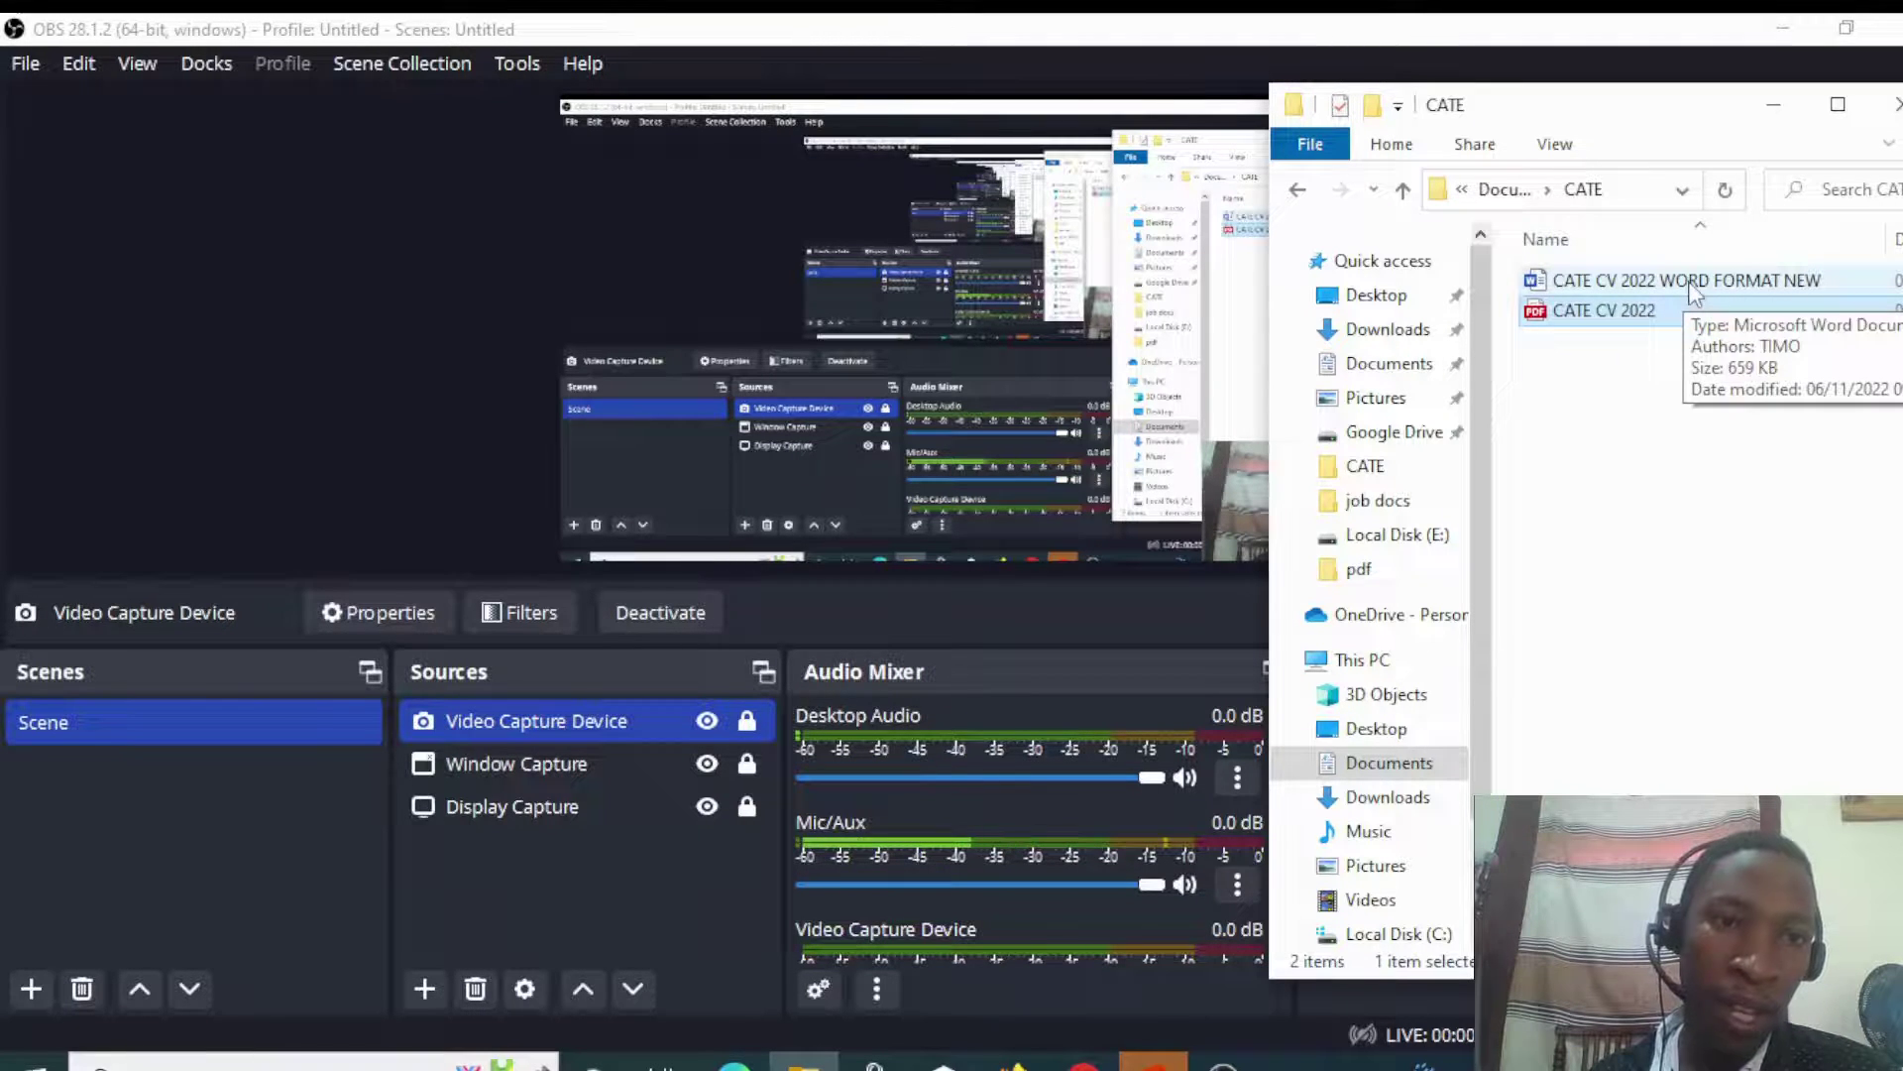
{"action": "double_click", "coordinate": [1693, 282]}
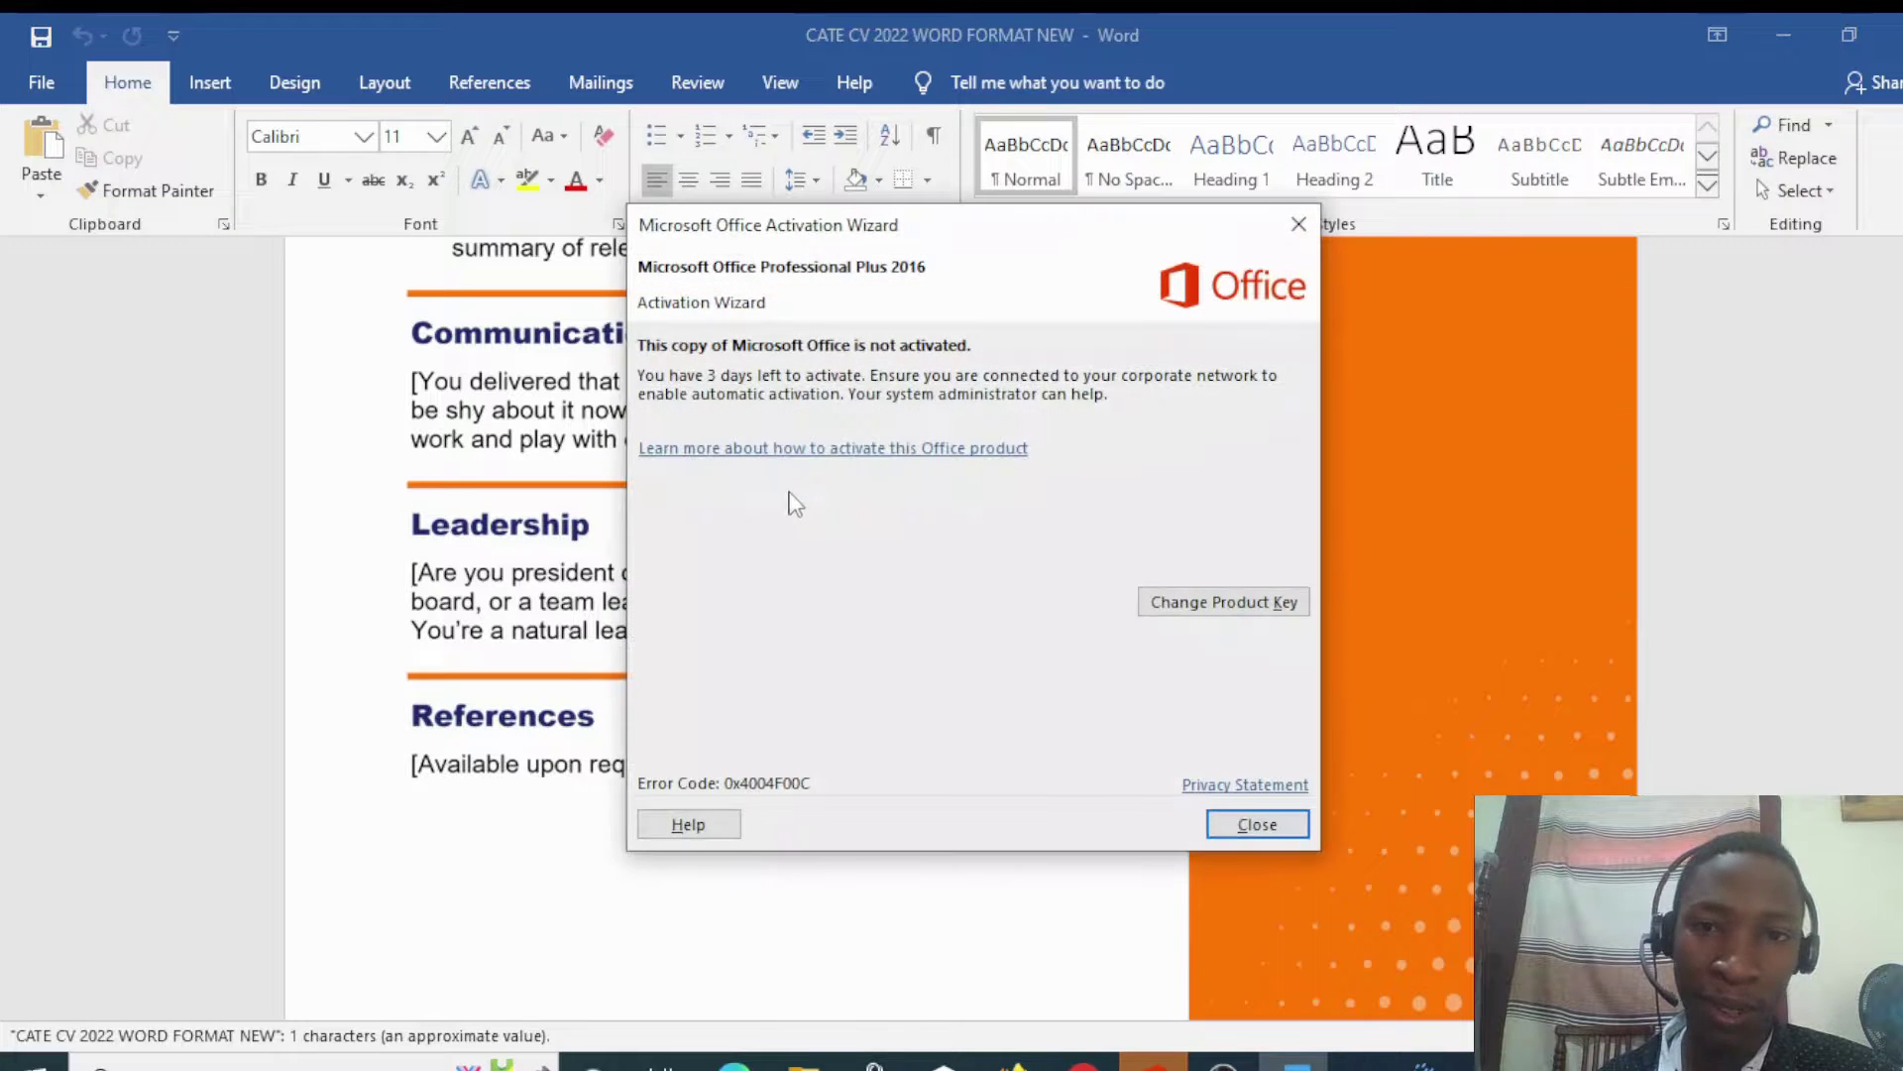
Step: Close the Office Activation Wizard and scroll back to the top of the CV
{"action": "left_click", "coordinate": [1255, 823]}
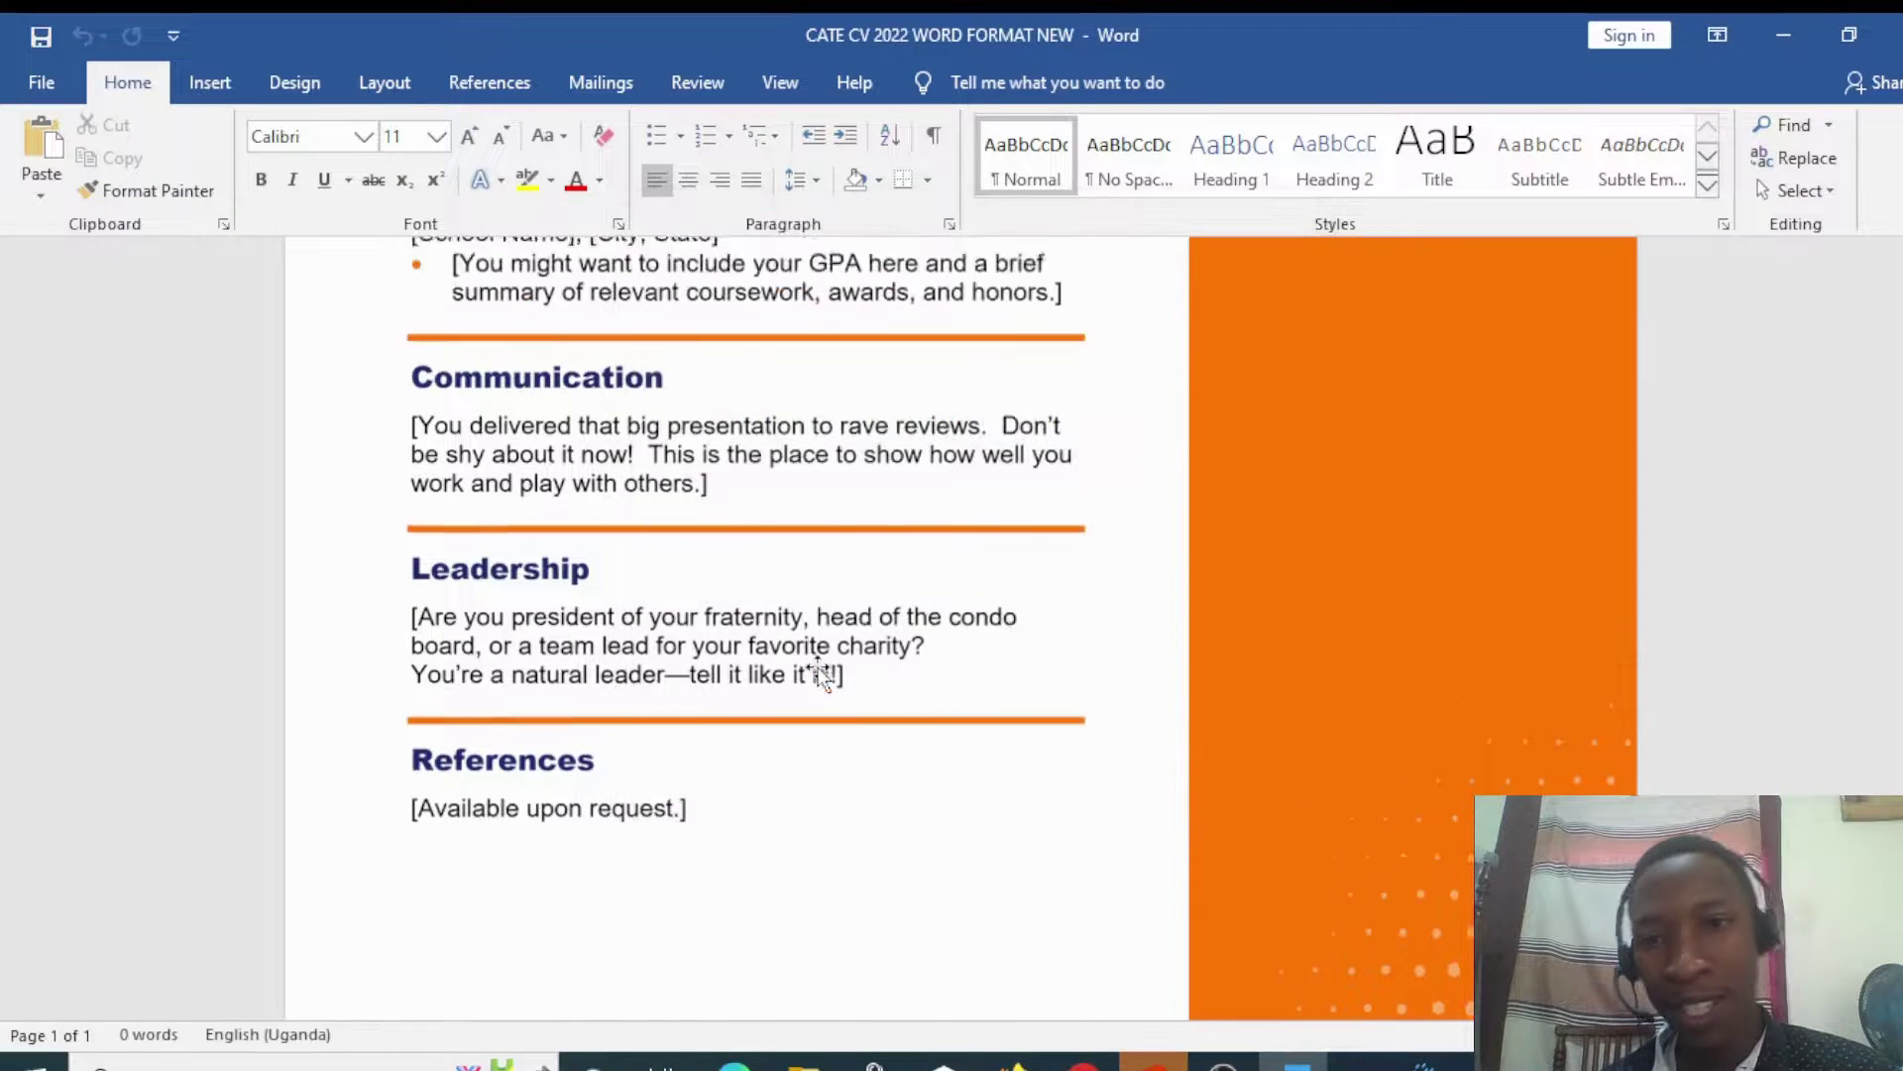
{"action": "scroll", "coordinate": [753, 625], "scroll_direction": "up", "scroll_amount": 6}
{"action": "scroll", "coordinate": [668, 563], "scroll_direction": "up", "scroll_amount": 6}
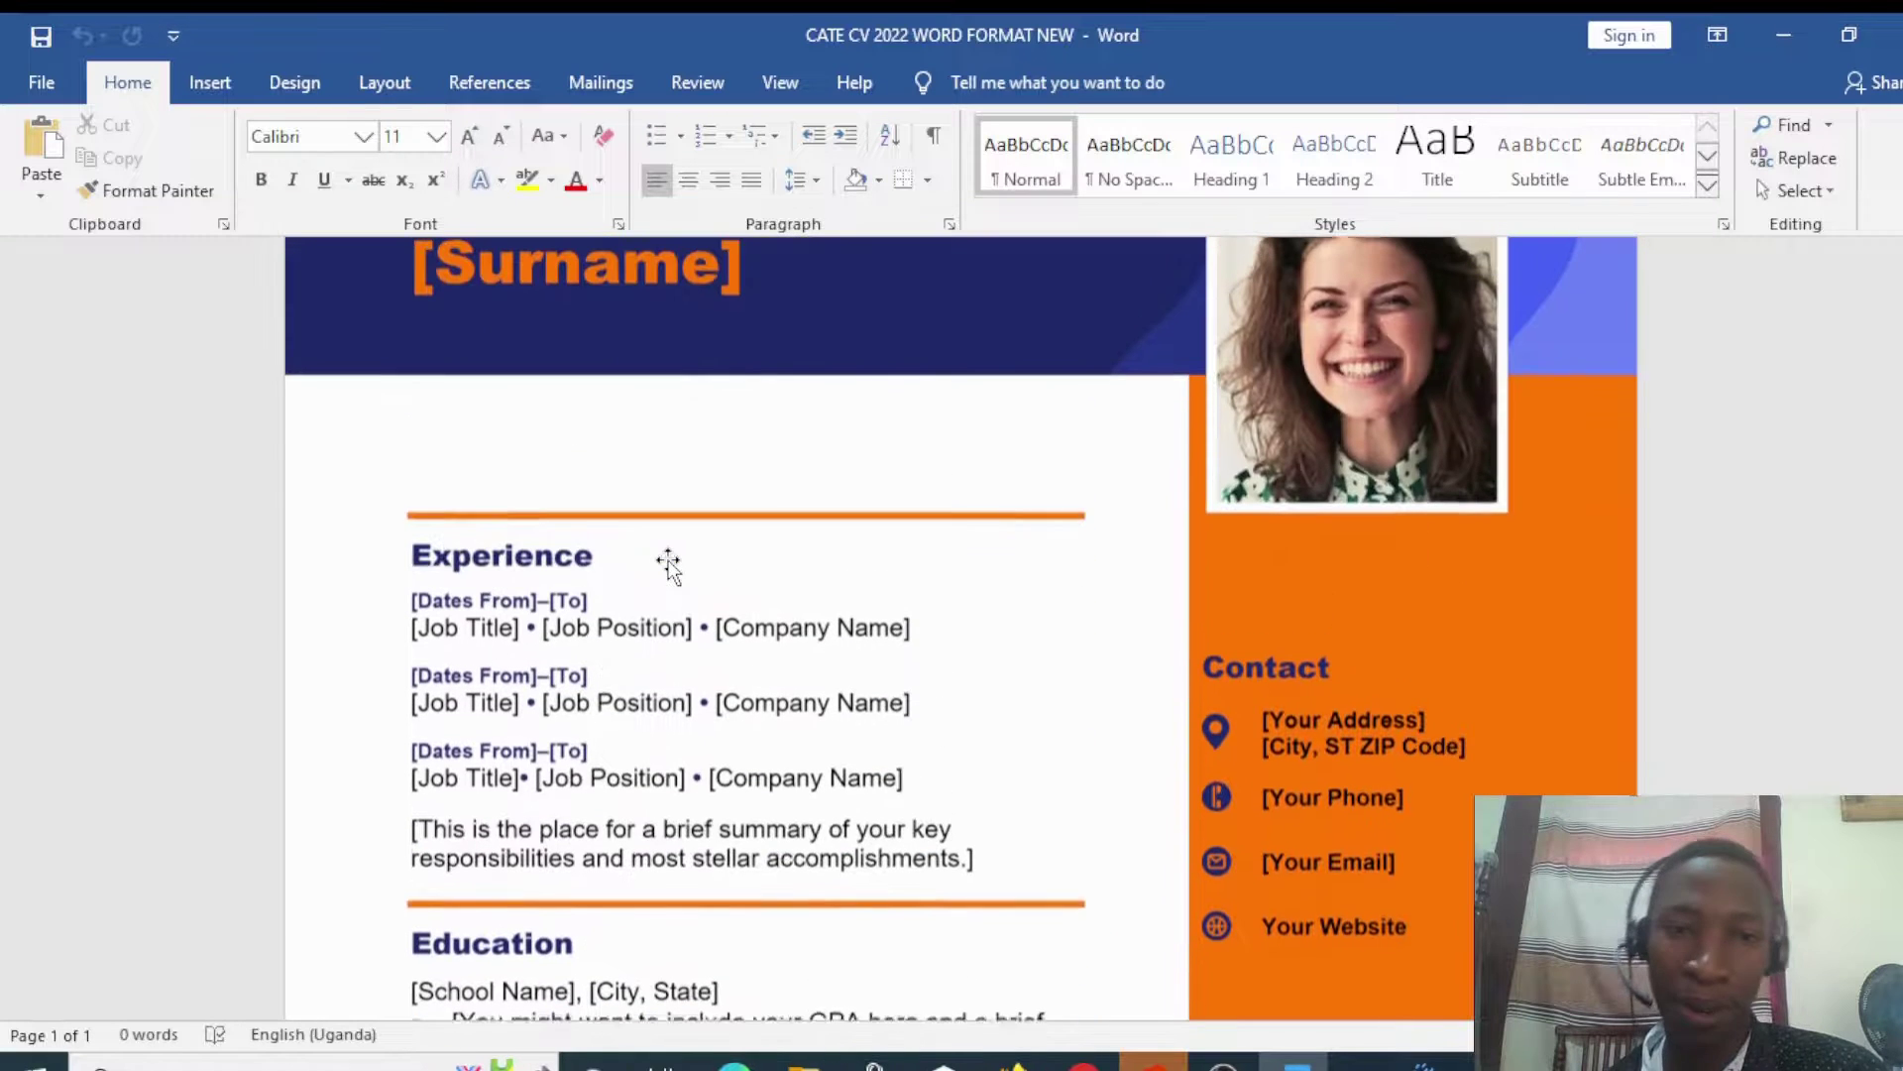